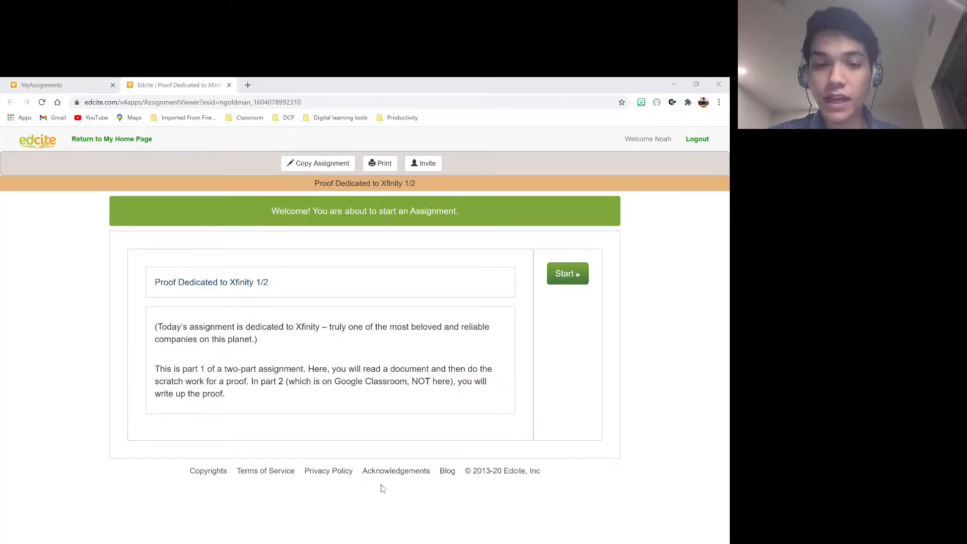
Start the Proof Dedicated to Xfinity 1/2 assignment and look through question 1's proof-writing document and Parts A to D
{"action": "left_click", "coordinate": [387, 343]}
{"action": "left_click", "coordinate": [571, 283]}
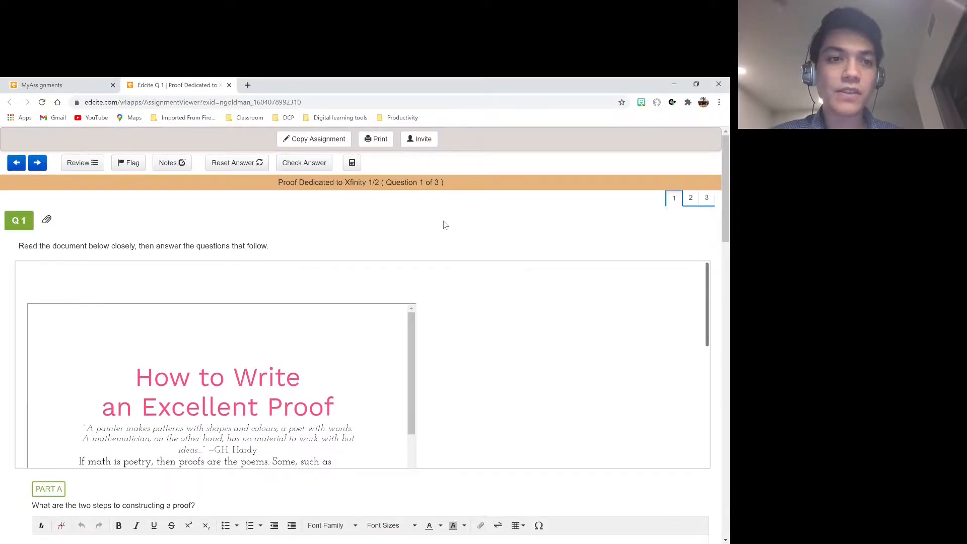
{"action": "scroll", "coordinate": [445, 278], "scroll_direction": "down", "scroll_amount": 5}
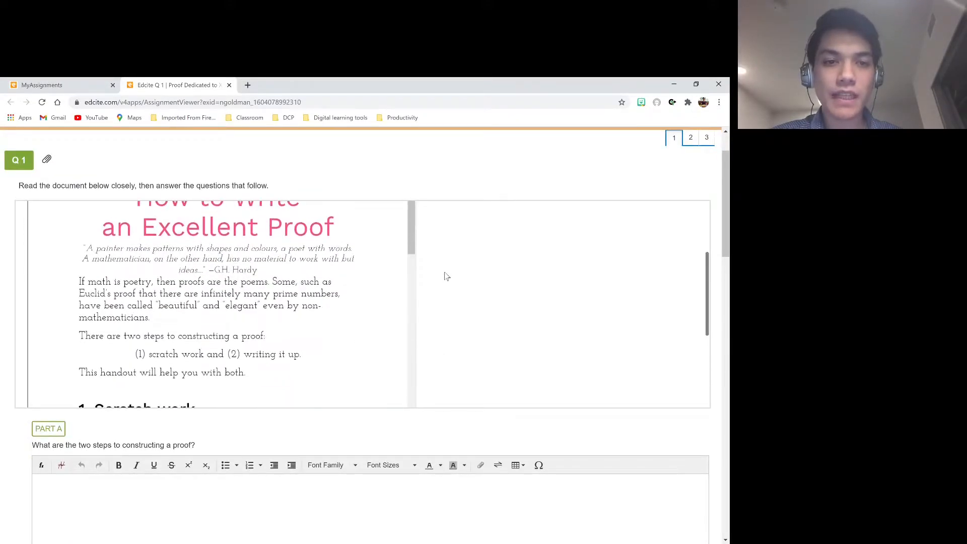
{"action": "scroll", "coordinate": [447, 276], "scroll_direction": "up", "scroll_amount": 3}
{"action": "scroll", "coordinate": [353, 281], "scroll_direction": "down", "scroll_amount": 3}
{"action": "scroll", "coordinate": [352, 281], "scroll_direction": "up", "scroll_amount": 1}
{"action": "scroll", "coordinate": [457, 313], "scroll_direction": "down", "scroll_amount": 3}
{"action": "scroll", "coordinate": [456, 312], "scroll_direction": "down", "scroll_amount": 5}
{"action": "scroll", "coordinate": [373, 306], "scroll_direction": "down", "scroll_amount": 3}
{"action": "scroll", "coordinate": [373, 308], "scroll_direction": "down", "scroll_amount": 3}
{"action": "scroll", "coordinate": [421, 371], "scroll_direction": "down", "scroll_amount": 1}
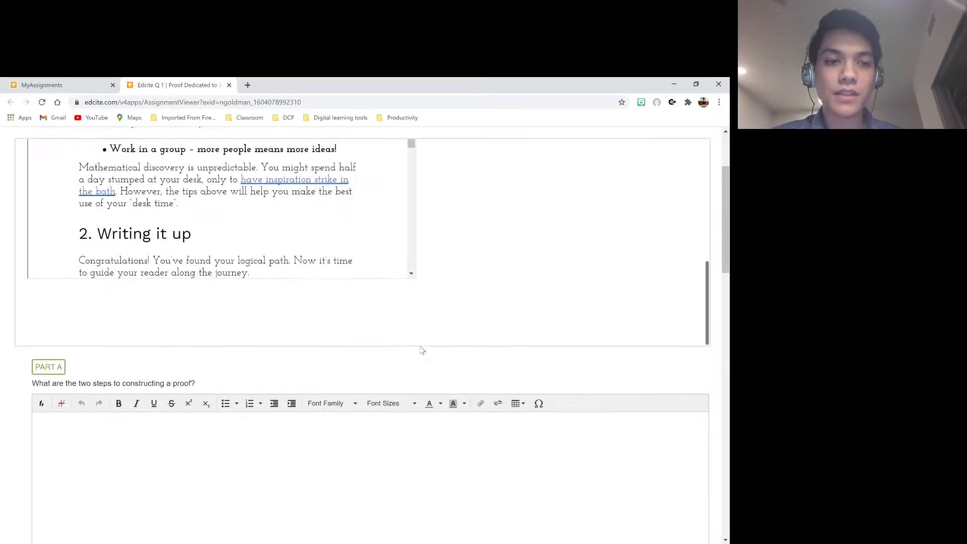
{"action": "scroll", "coordinate": [422, 350], "scroll_direction": "down", "scroll_amount": 15}
{"action": "scroll", "coordinate": [422, 350], "scroll_direction": "down", "scroll_amount": 5}
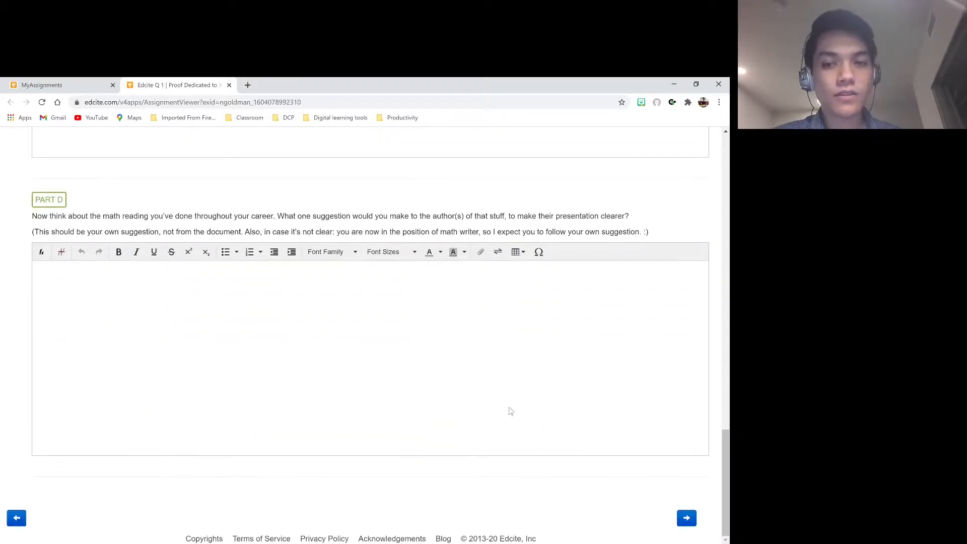
Go to question 2 and examine the triangle similarity problem and the Part A sorting exercise
{"action": "left_click", "coordinate": [687, 517]}
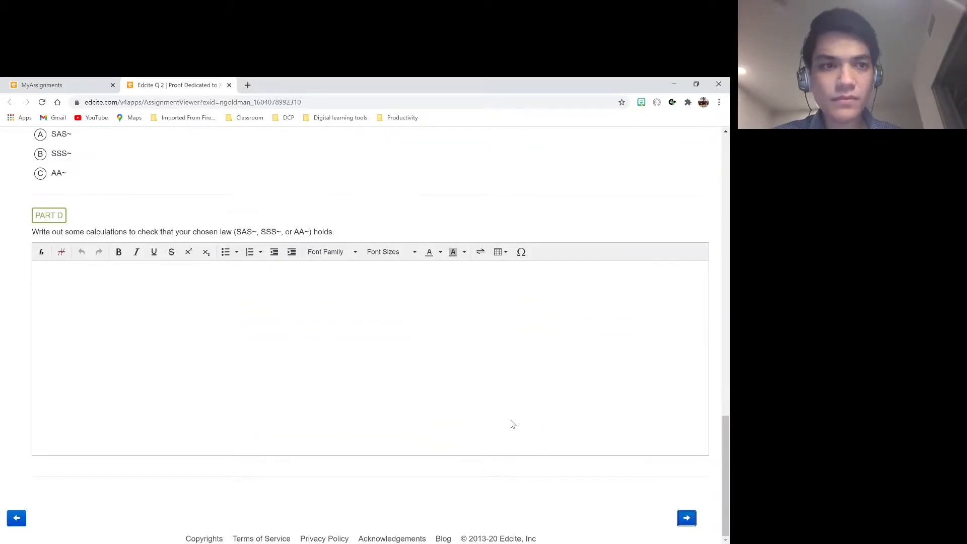
{"action": "scroll", "coordinate": [512, 425], "scroll_direction": "up", "scroll_amount": 20}
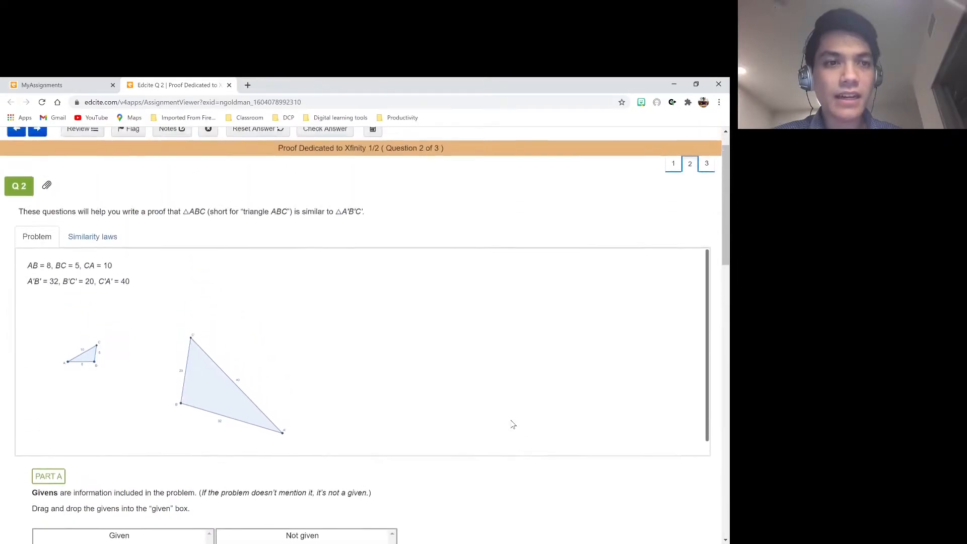
{"action": "scroll", "coordinate": [513, 424], "scroll_direction": "up", "scroll_amount": 1}
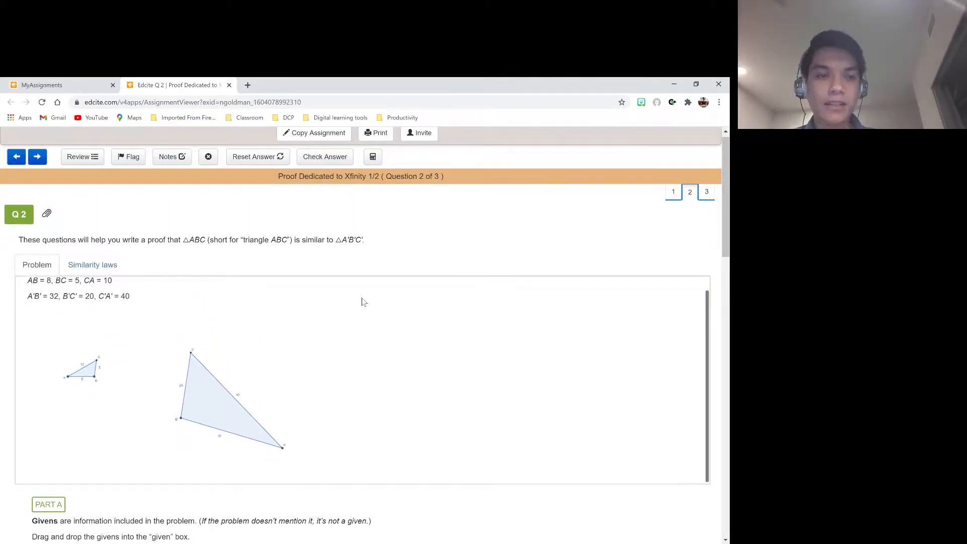
{"action": "scroll", "coordinate": [364, 301], "scroll_direction": "down", "scroll_amount": 1}
{"action": "scroll", "coordinate": [396, 476], "scroll_direction": "down", "scroll_amount": 2}
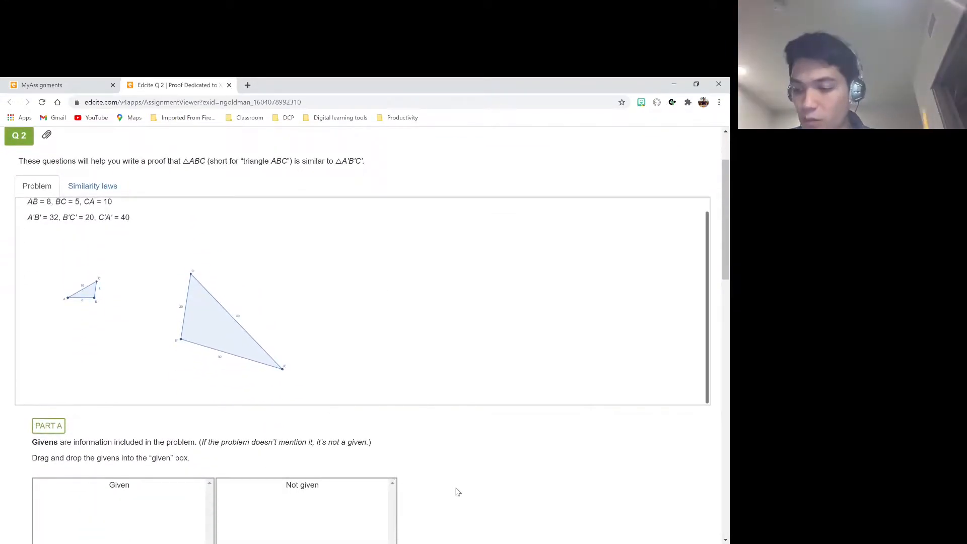
{"action": "scroll", "coordinate": [457, 492], "scroll_direction": "down", "scroll_amount": 1}
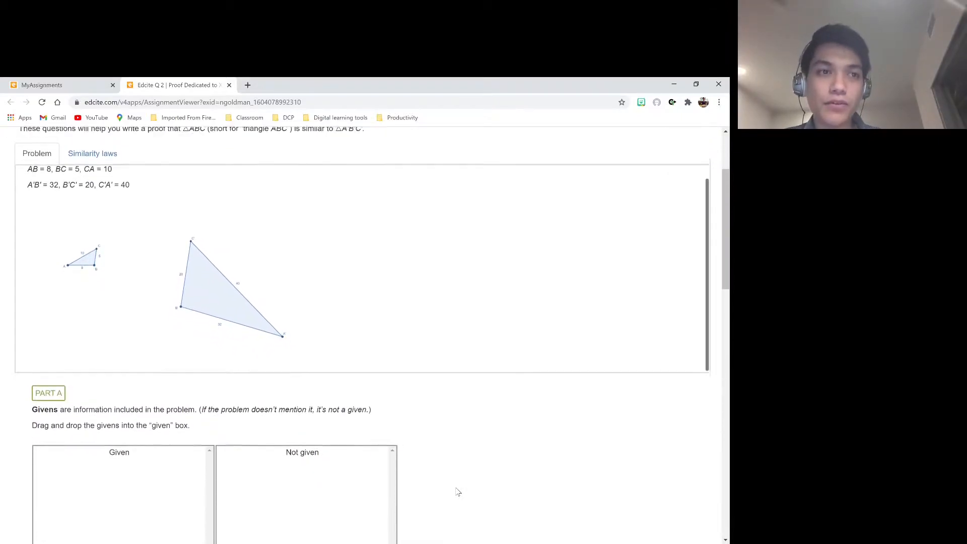
{"action": "scroll", "coordinate": [249, 330], "scroll_direction": "up", "scroll_amount": 1}
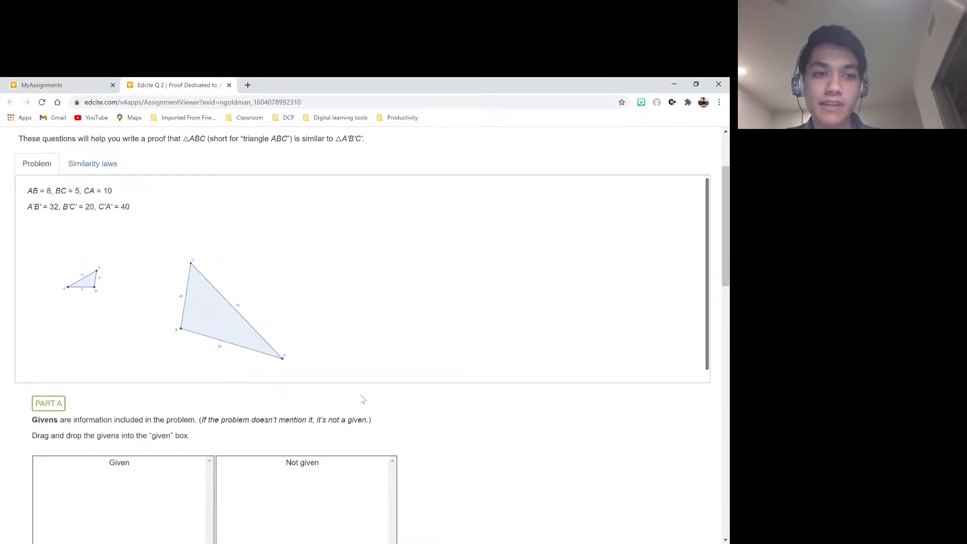
{"action": "scroll", "coordinate": [362, 399], "scroll_direction": "down", "scroll_amount": 1}
{"action": "scroll", "coordinate": [317, 402], "scroll_direction": "down", "scroll_amount": 2}
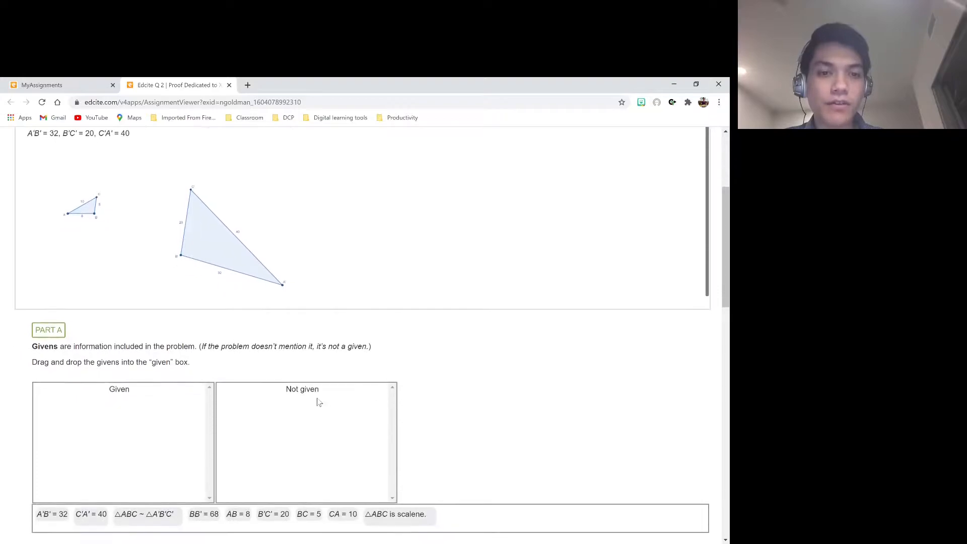
{"action": "scroll", "coordinate": [317, 401], "scroll_direction": "up", "scroll_amount": 3}
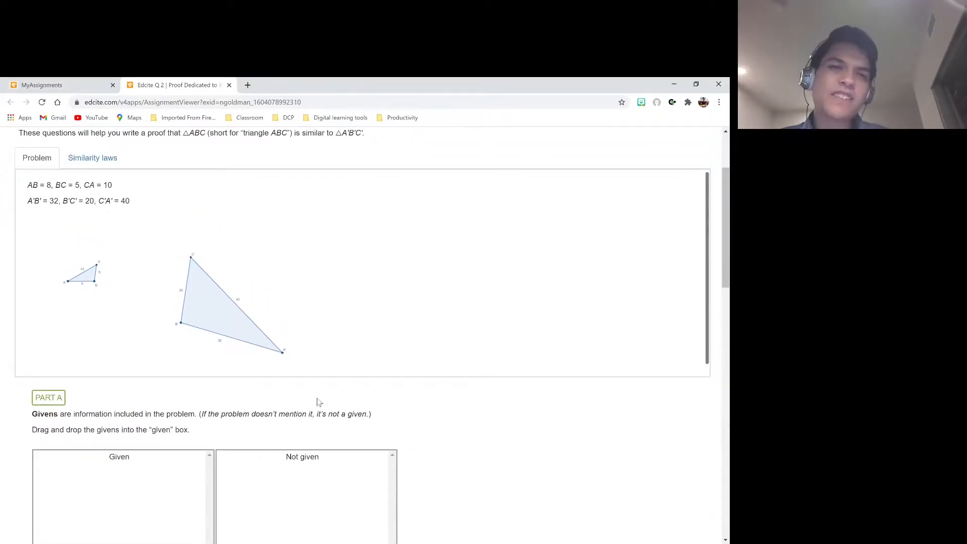
{"action": "scroll", "coordinate": [318, 401], "scroll_direction": "down", "scroll_amount": 1}
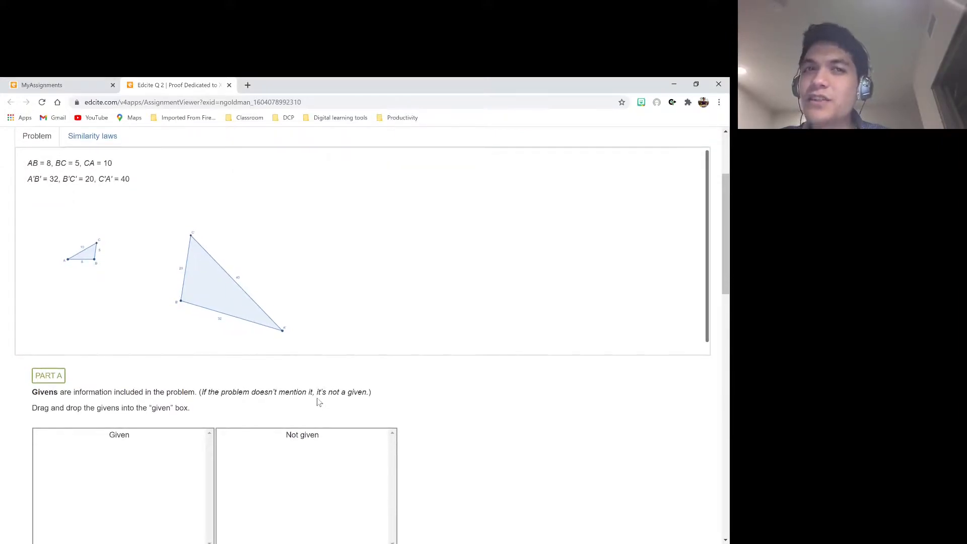
{"action": "scroll", "coordinate": [318, 401], "scroll_direction": "down", "scroll_amount": 2}
{"action": "scroll", "coordinate": [318, 402], "scroll_direction": "up", "scroll_amount": 3}
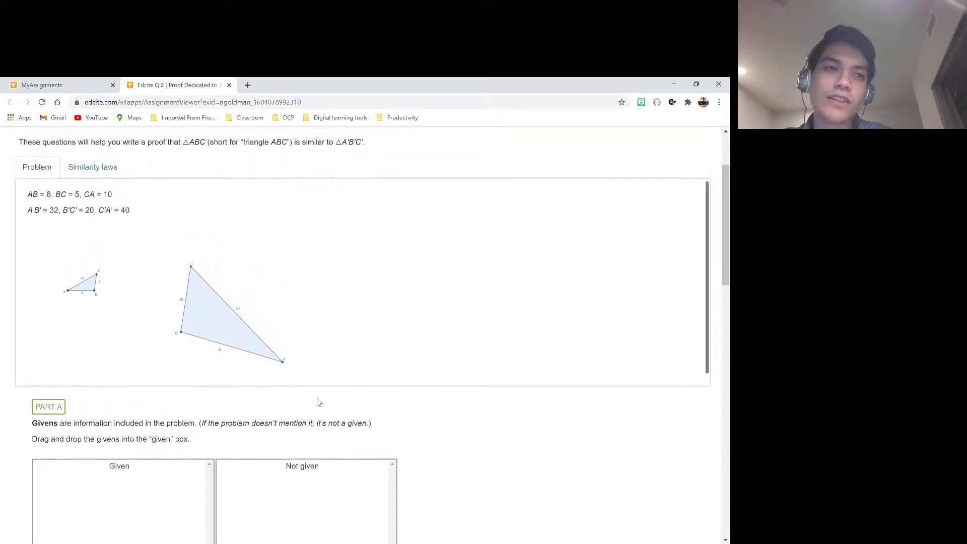
{"action": "scroll", "coordinate": [318, 402], "scroll_direction": "down", "scroll_amount": 1}
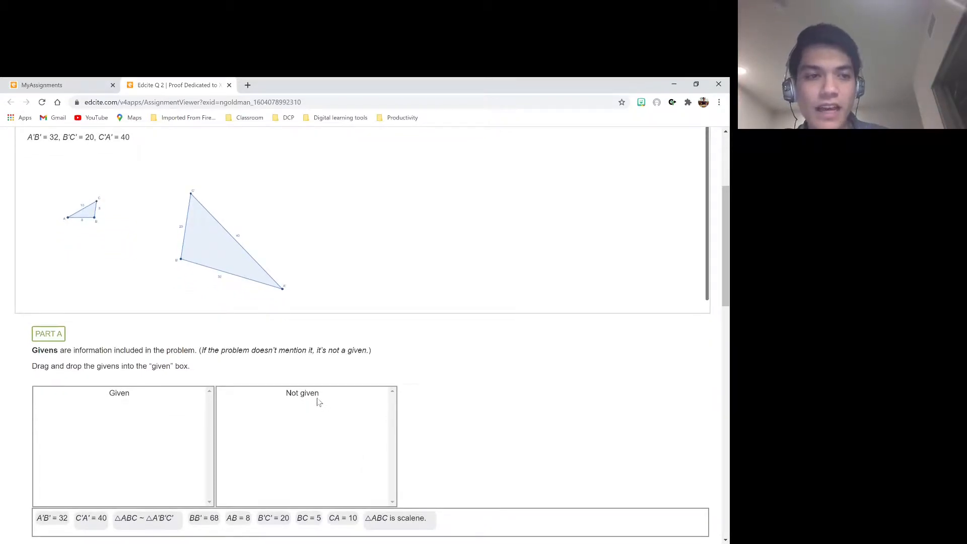
{"action": "scroll", "coordinate": [281, 435], "scroll_direction": "down", "scroll_amount": 1}
{"action": "scroll", "coordinate": [281, 435], "scroll_direction": "down", "scroll_amount": 1}
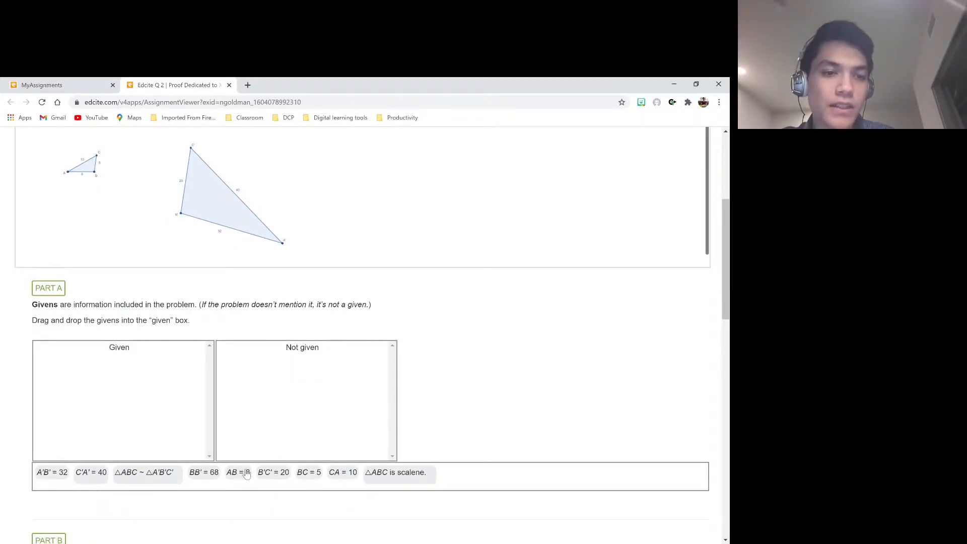
Place the statements A'B' = 32, C'A' = 40 and B'C' = 20 in Part A's Given box
{"action": "left_click_drag", "start_coordinate": [50, 475], "coordinate": [84, 393]}
{"action": "left_click_drag", "start_coordinate": [58, 474], "coordinate": [99, 387]}
{"action": "left_click_drag", "start_coordinate": [195, 472], "coordinate": [131, 398]}
Place the statements △ABC ~ △A'B'C' and "△ABC is scalene." in Part A's Not given box
{"action": "scroll", "coordinate": [109, 483], "scroll_direction": "up", "scroll_amount": 1}
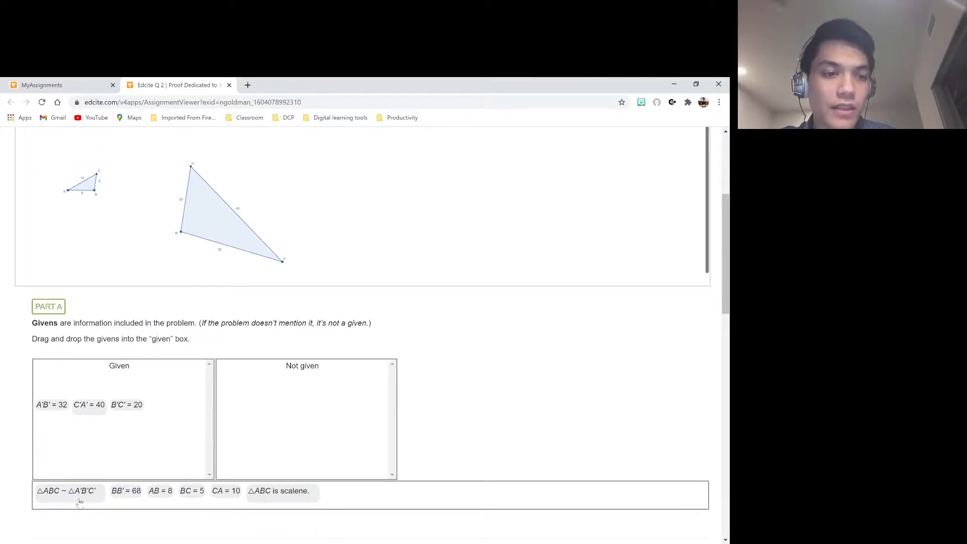
{"action": "left_click_drag", "start_coordinate": [80, 501], "coordinate": [272, 412]}
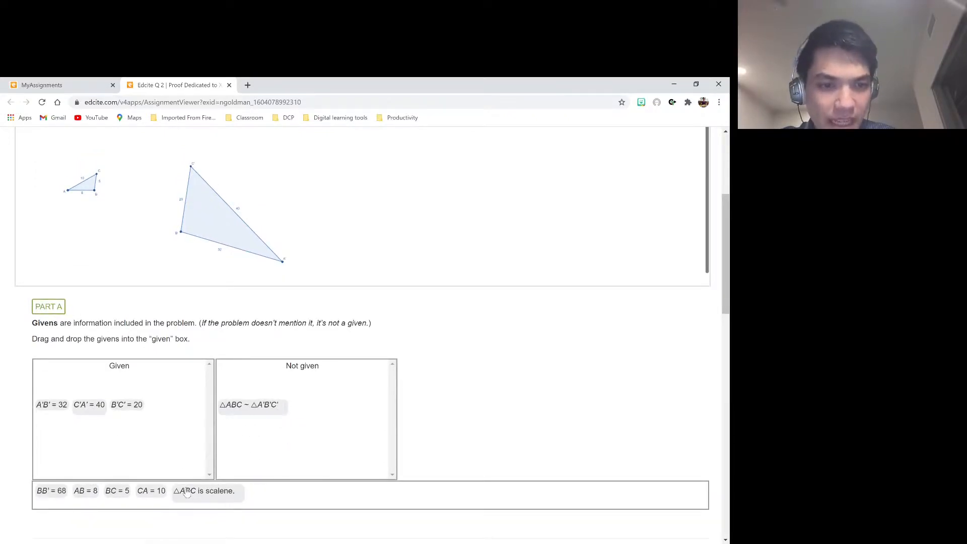
{"action": "left_click_drag", "start_coordinate": [186, 493], "coordinate": [305, 446]}
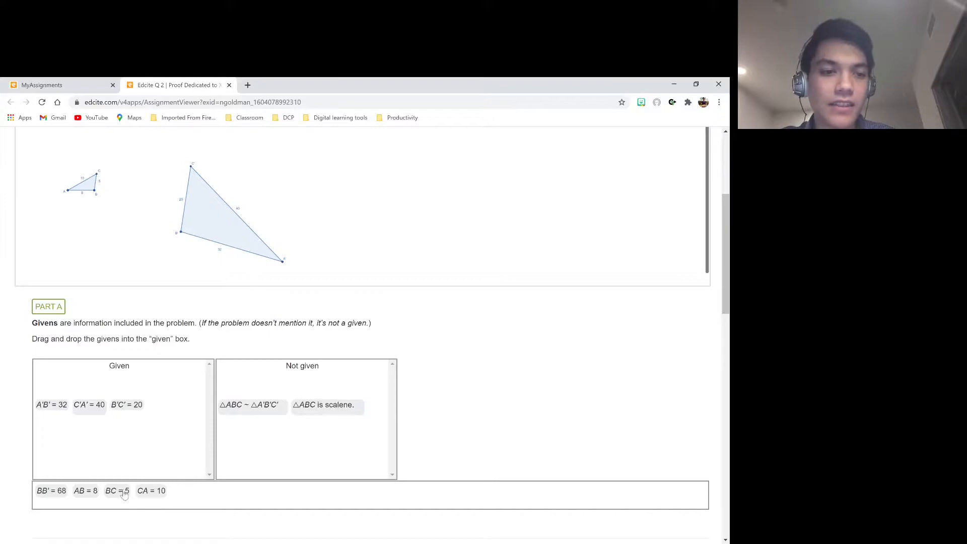
Sort AB = 8, BC = 5 and CA = 10 into the Given box and BB' = 68 into the Not given box
{"action": "left_click_drag", "start_coordinate": [84, 496], "coordinate": [85, 425]}
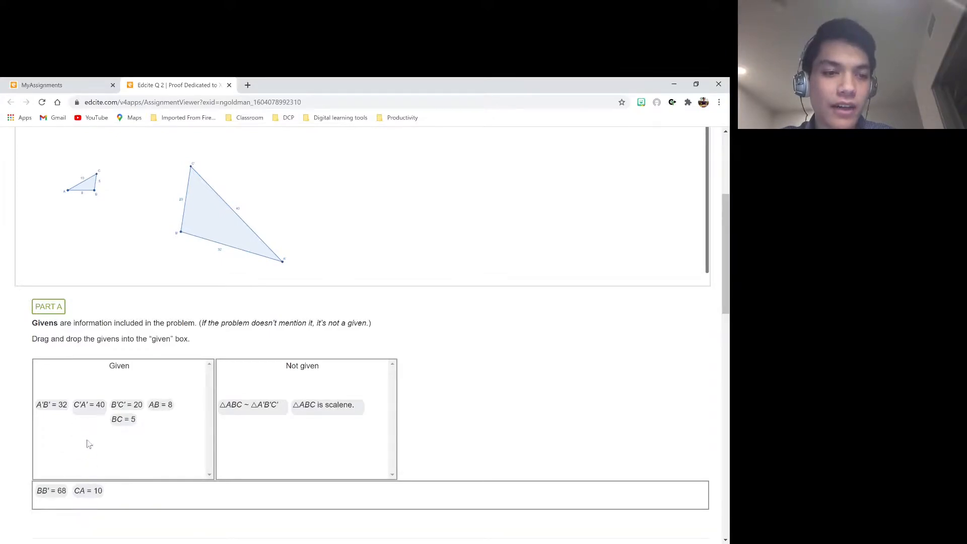
{"action": "left_click_drag", "start_coordinate": [85, 492], "coordinate": [162, 449]}
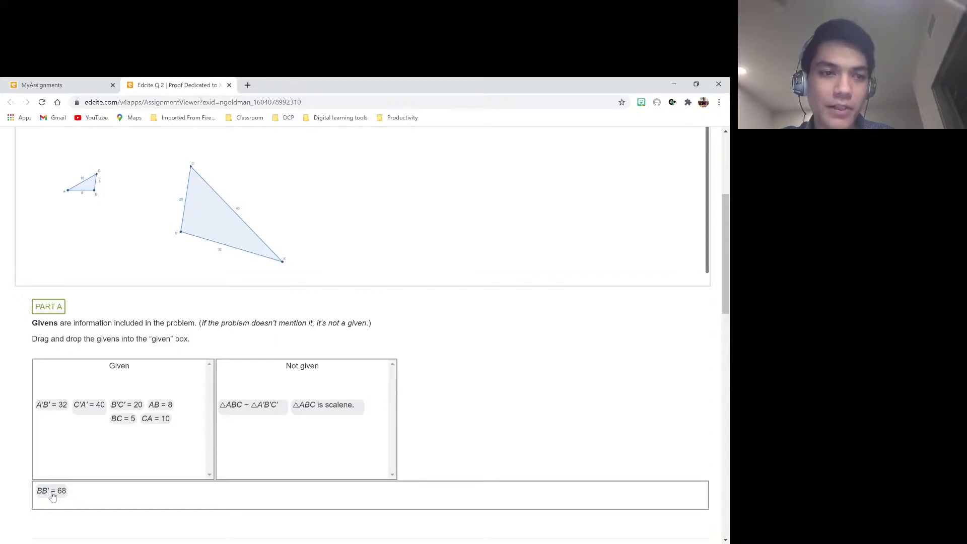
{"action": "left_click_drag", "start_coordinate": [52, 497], "coordinate": [244, 447]}
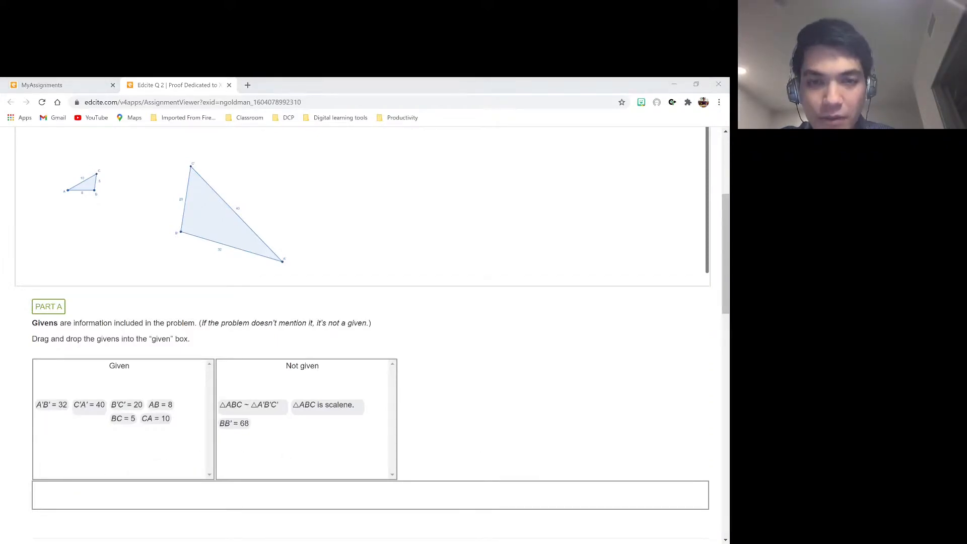
{"action": "left_click", "coordinate": [352, 468]}
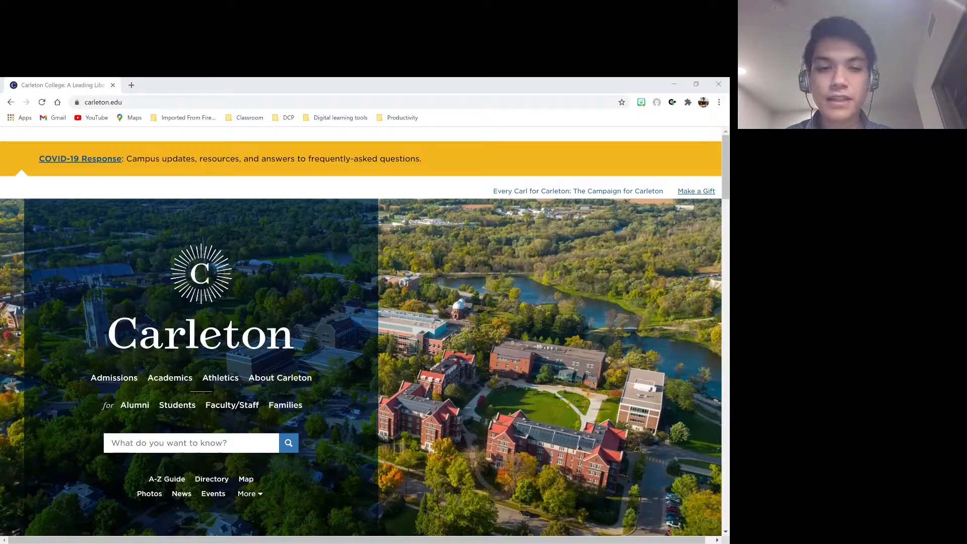
{"action": "left_click", "coordinate": [220, 106]}
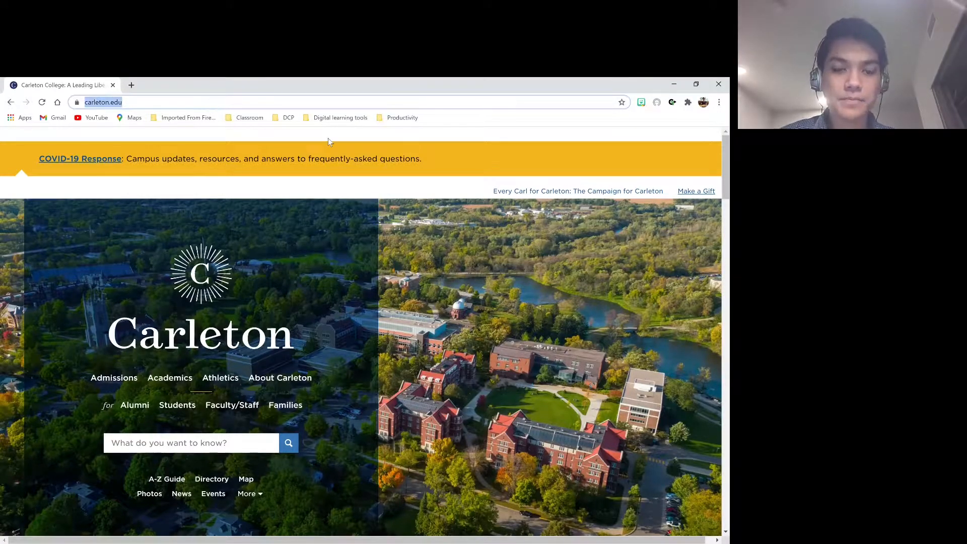
{"action": "type", "text": "www.edcite.c"}
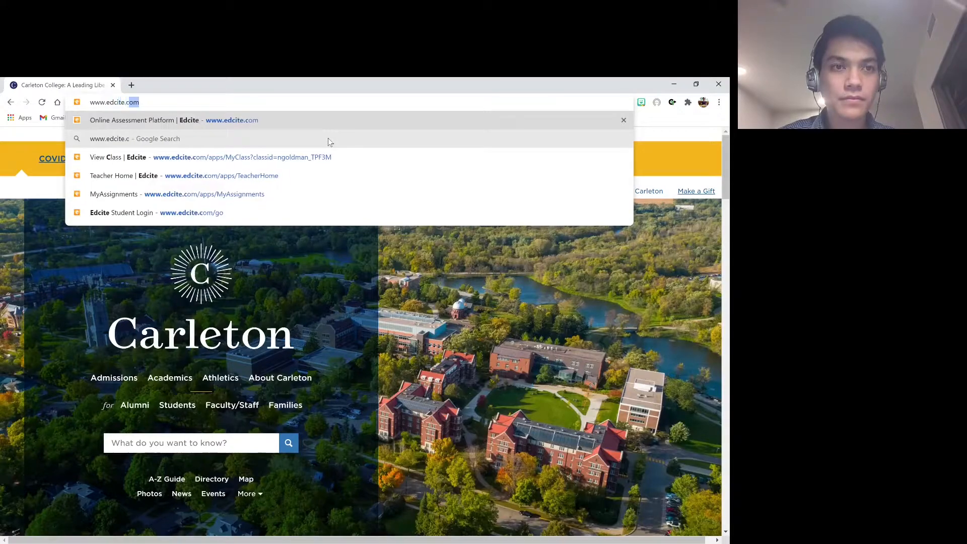
{"action": "key", "text": "Return"}
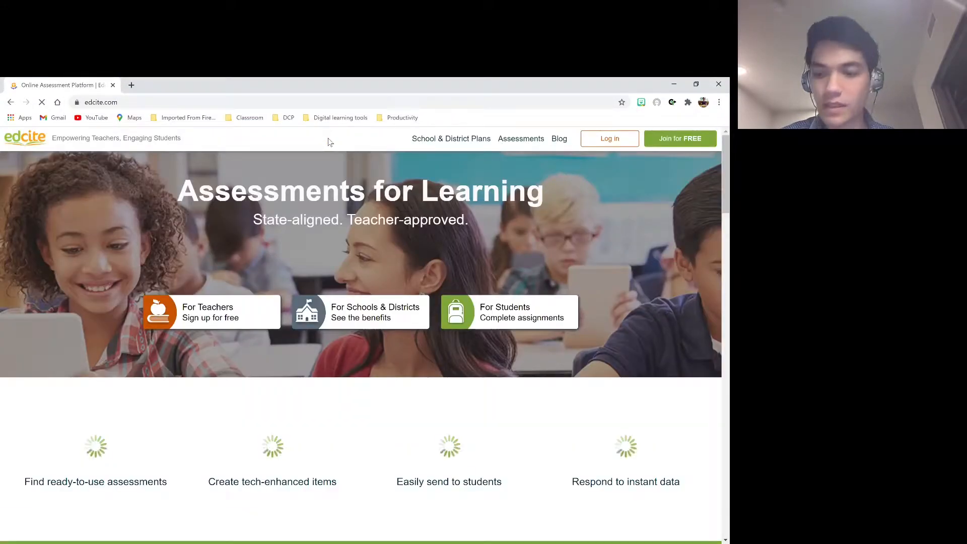
{"action": "left_click", "coordinate": [607, 140]}
{"action": "left_click", "coordinate": [605, 173]}
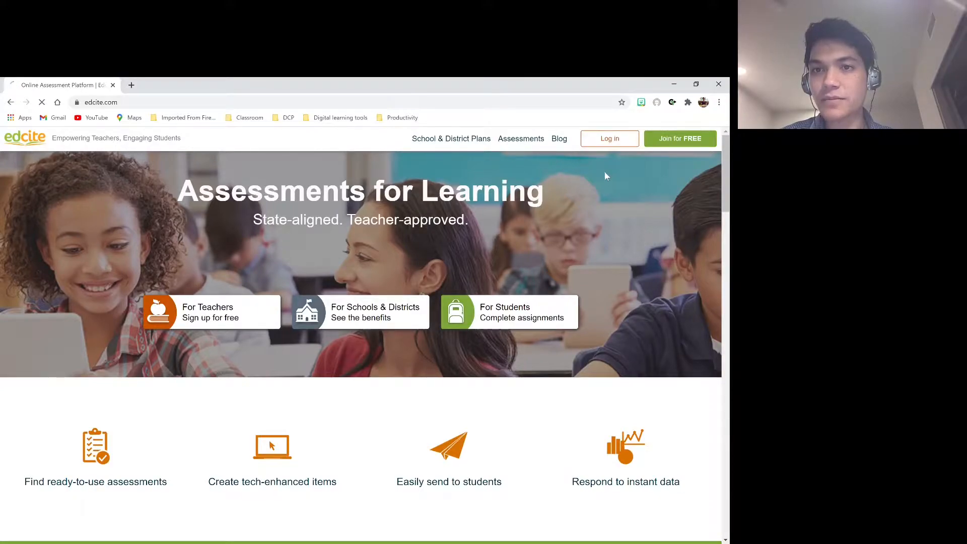
{"action": "left_click", "coordinate": [373, 224]}
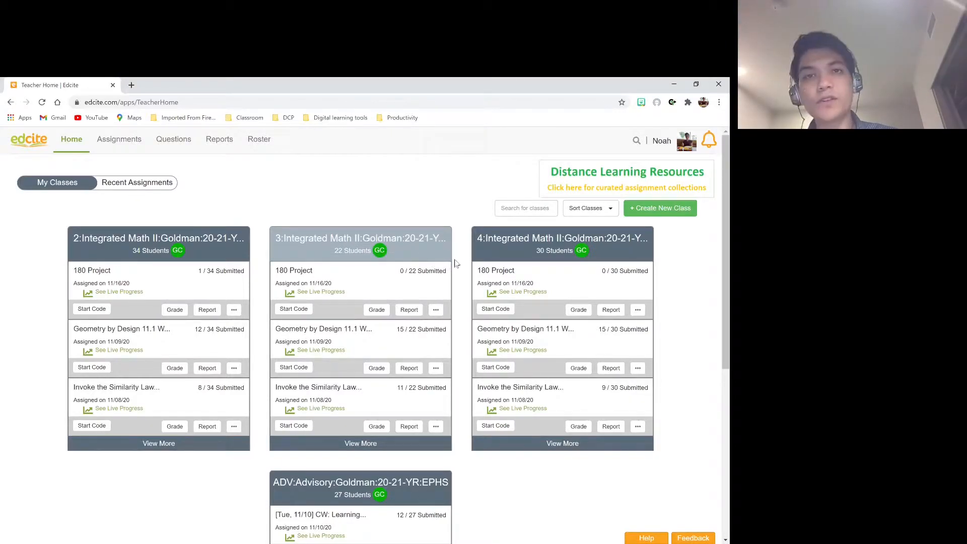
Begin creating a new class by importing from Google Classroom and review the list of available classes
{"action": "left_click", "coordinate": [664, 213]}
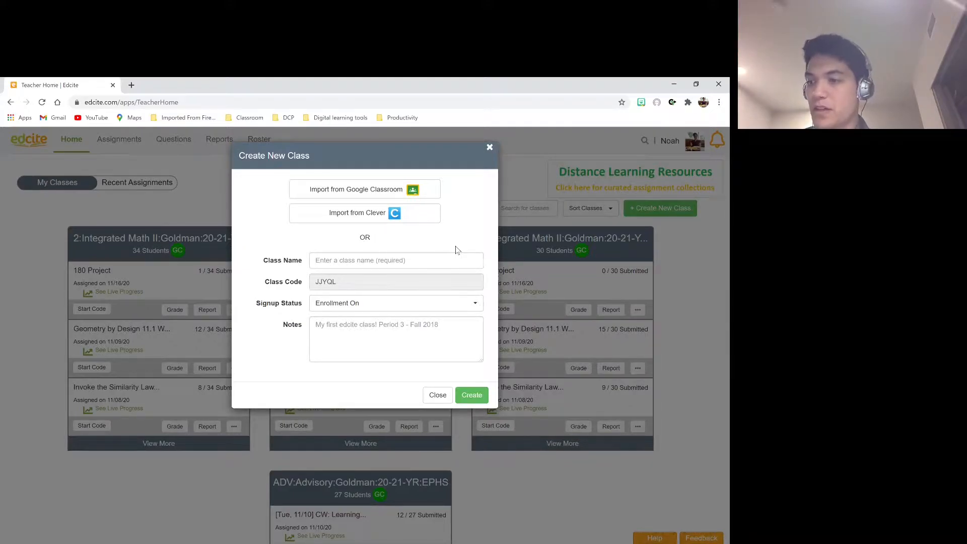
{"action": "left_click", "coordinate": [402, 195]}
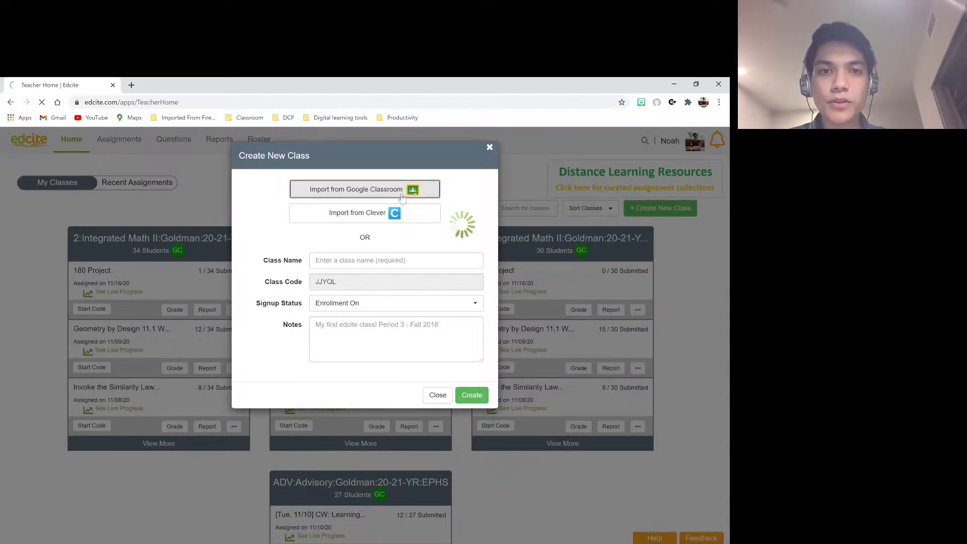
{"action": "scroll", "coordinate": [389, 232], "scroll_direction": "down", "scroll_amount": 1}
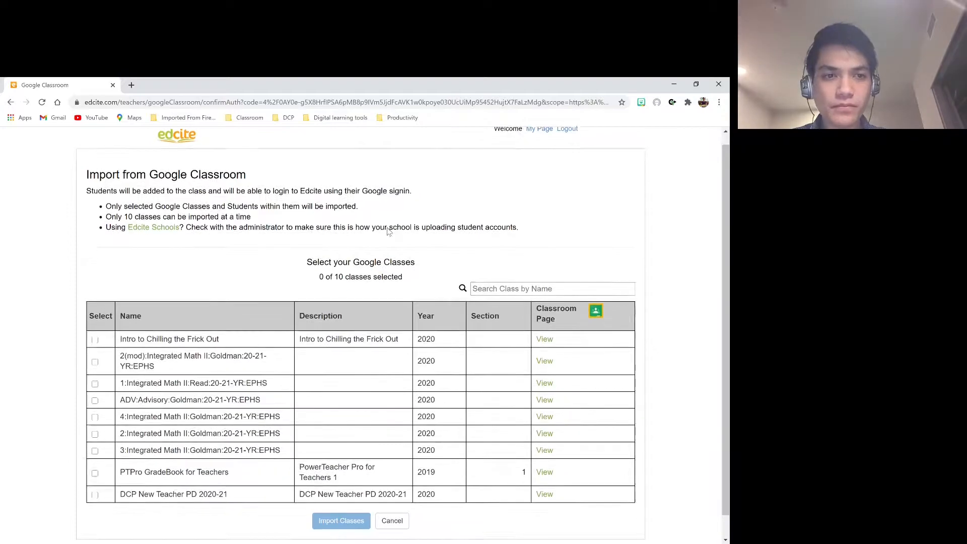
{"action": "scroll", "coordinate": [389, 232], "scroll_direction": "down", "scroll_amount": 1}
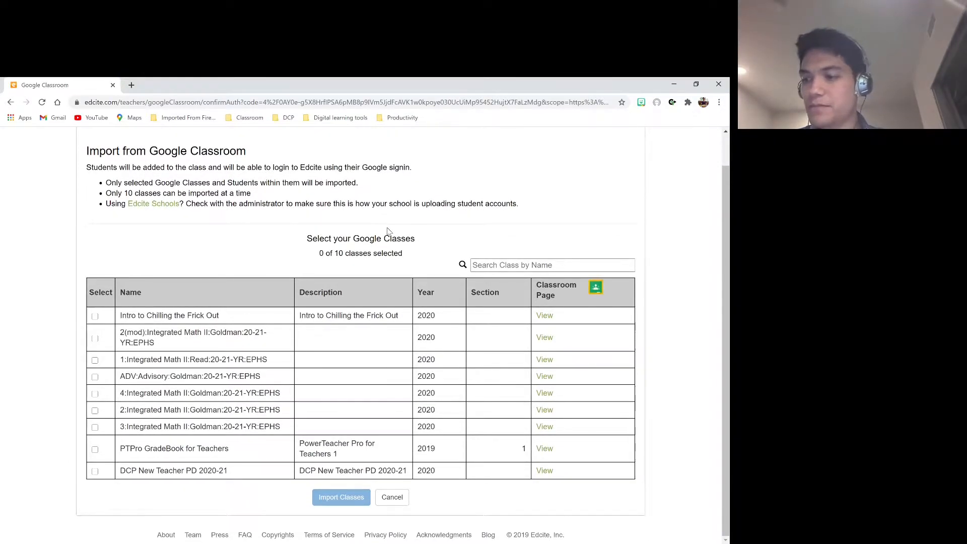
{"action": "scroll", "coordinate": [388, 230], "scroll_direction": "up", "scroll_amount": 1}
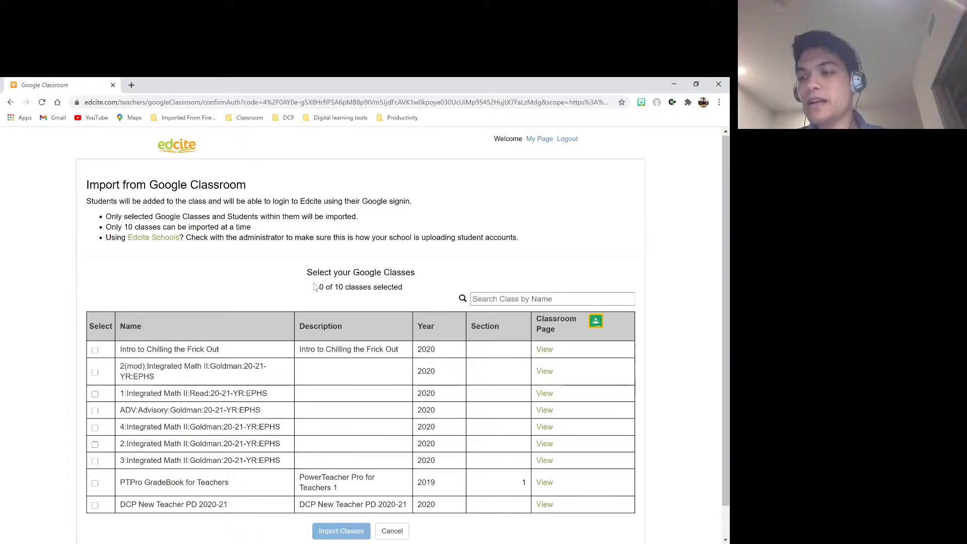
Select the Intro to Chilling the Frick Out class for import from Google Classroom
{"action": "left_click", "coordinate": [95, 350]}
{"action": "scroll", "coordinate": [183, 328], "scroll_direction": "down", "scroll_amount": 1}
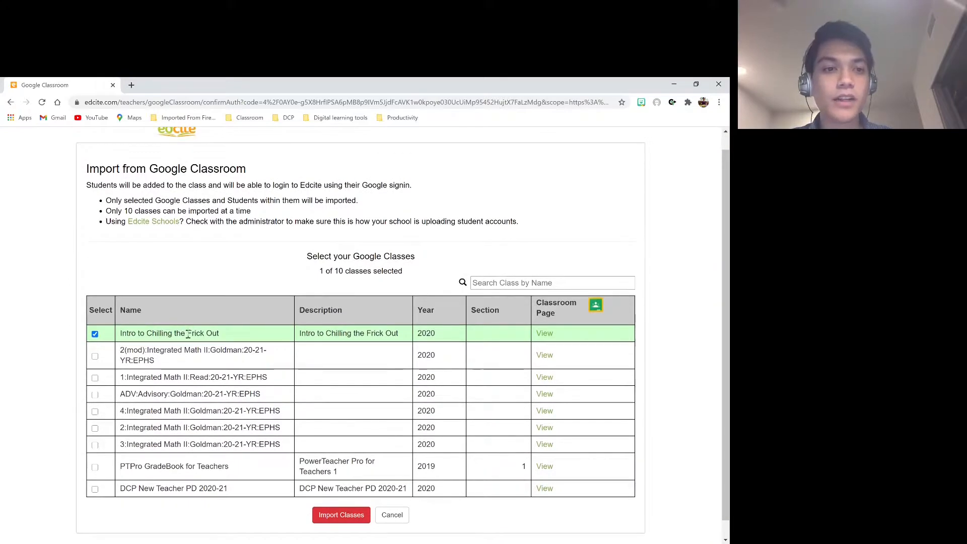
{"action": "triple_click", "coordinate": [188, 334]}
{"action": "left_click", "coordinate": [149, 347]}
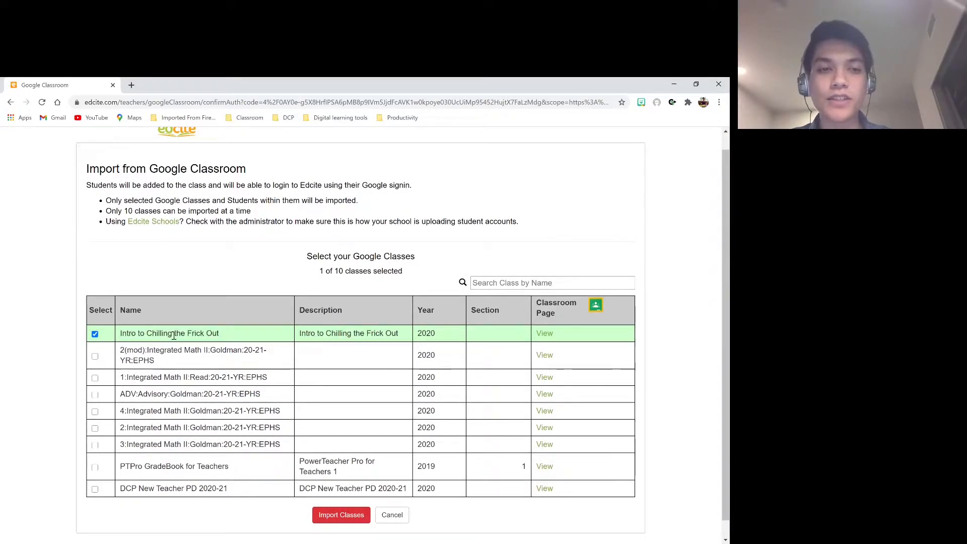
Import the selected Intro to Chilling the Frick Out class from Google Classroom
{"action": "left_click", "coordinate": [347, 519]}
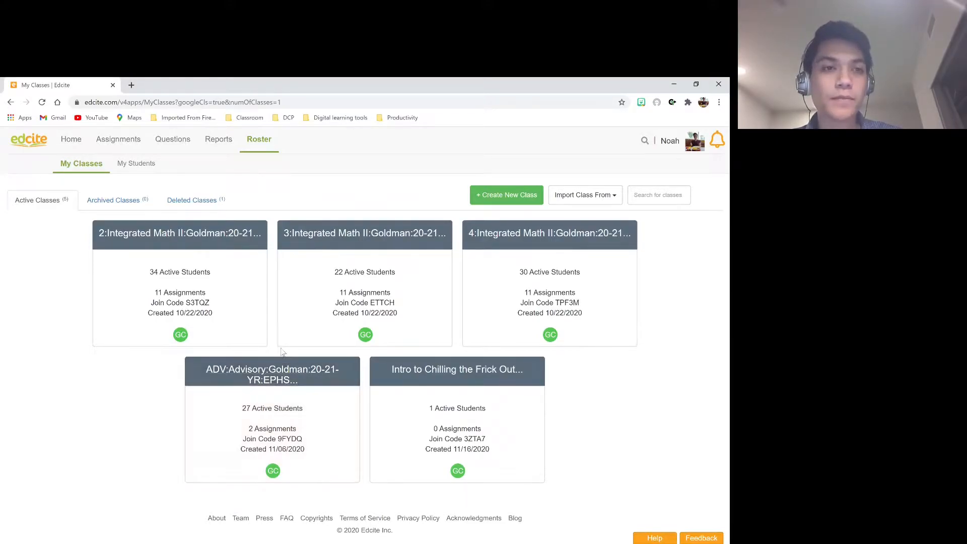
Create and save a new assignment named "Chill Out, It's Just Homework" with the question information "Yo bro, relax."
{"action": "mouse_move", "coordinate": [133, 149]}
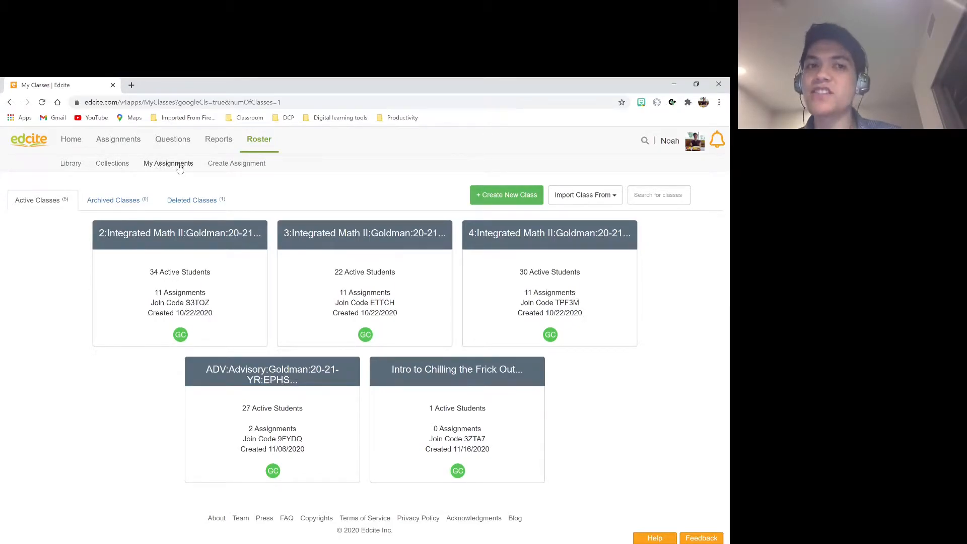
{"action": "left_click", "coordinate": [211, 166]}
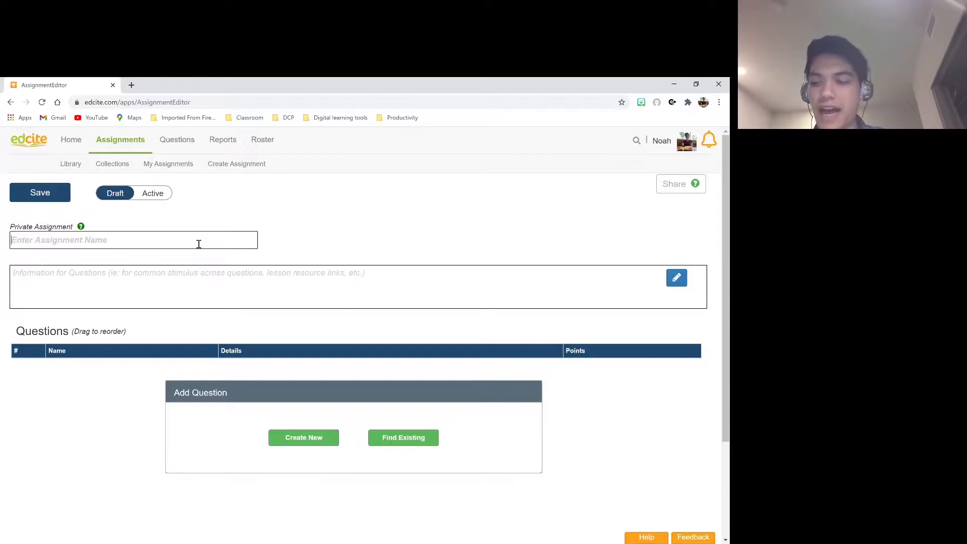
{"action": "type", "text": "Chill Out, It"}
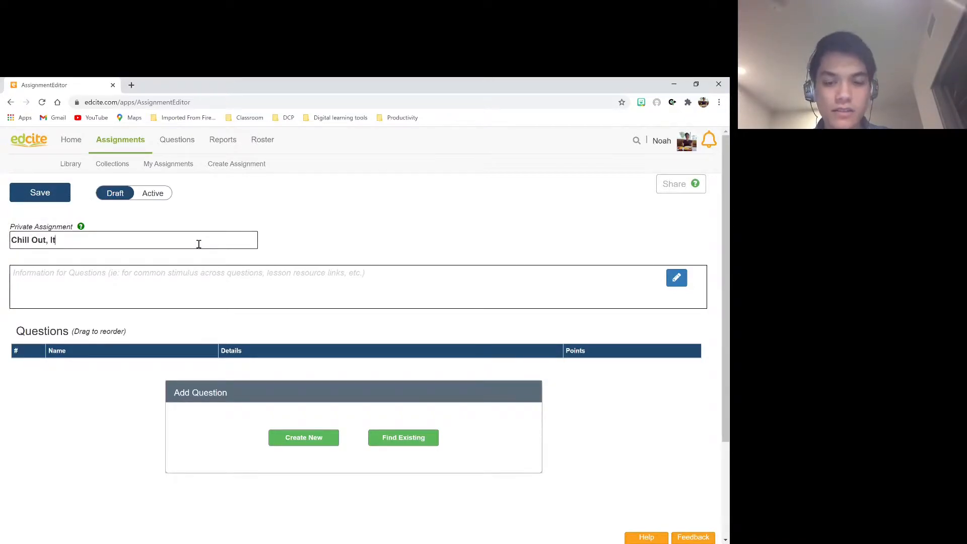
{"action": "type", "text": "'s Just Homework"}
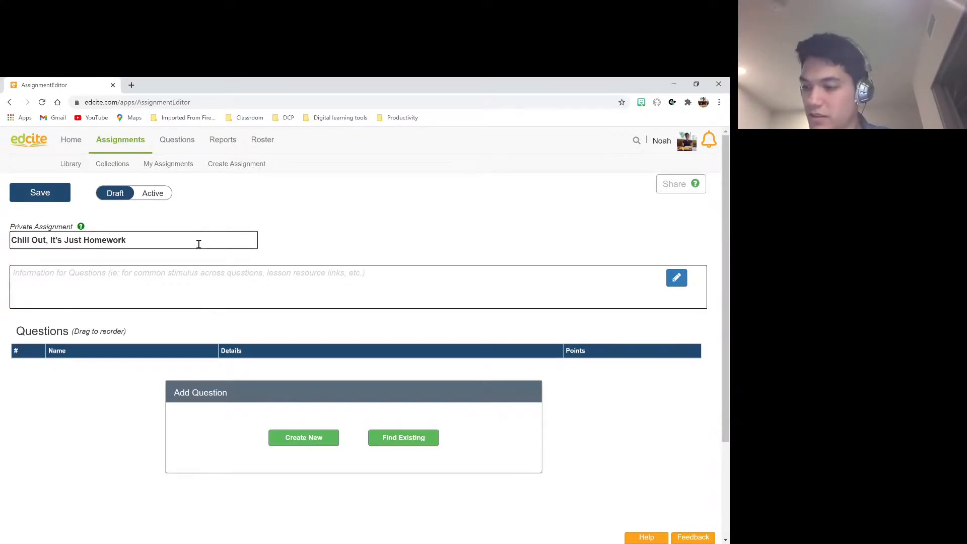
{"action": "key", "text": "Tab"}
{"action": "type", "text": "Y"}
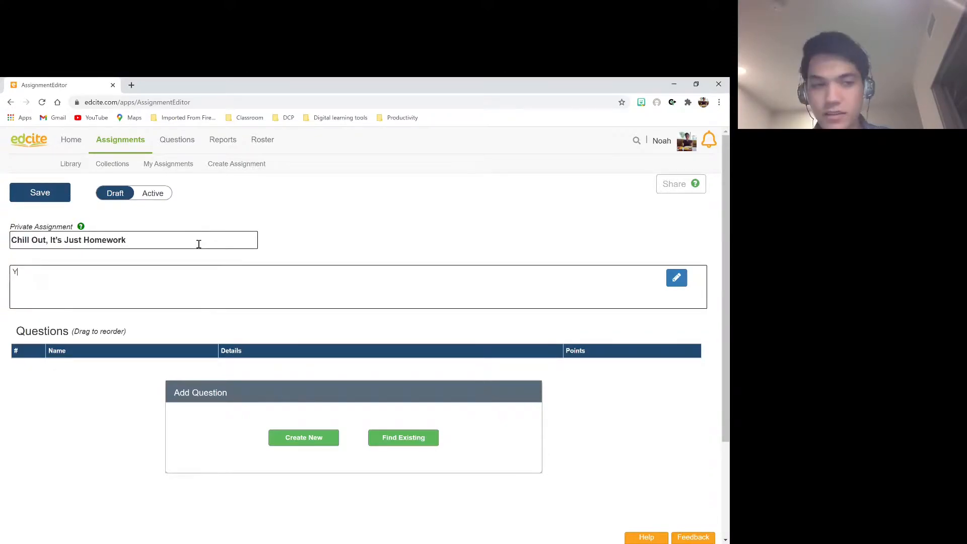
{"action": "type", "text": "o bro, relax."}
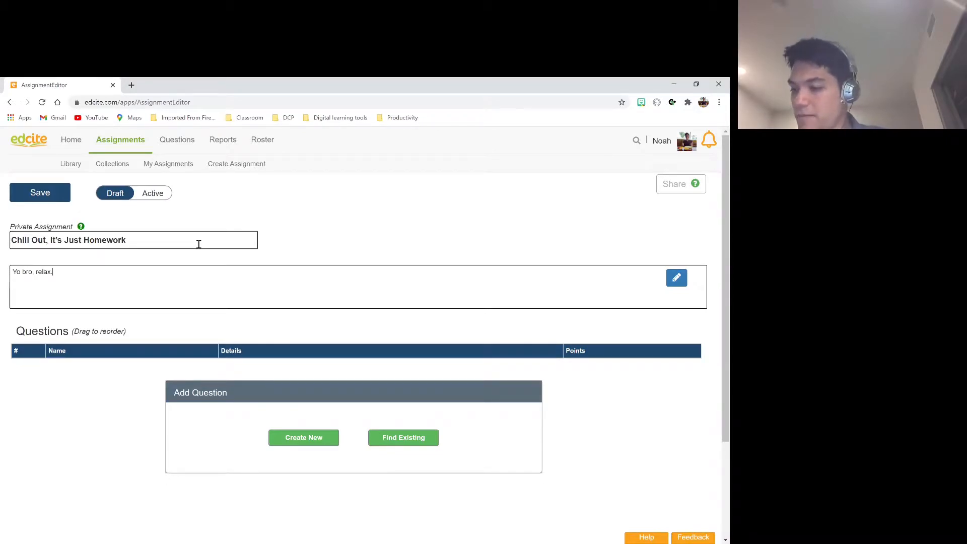
{"action": "left_click", "coordinate": [39, 192]}
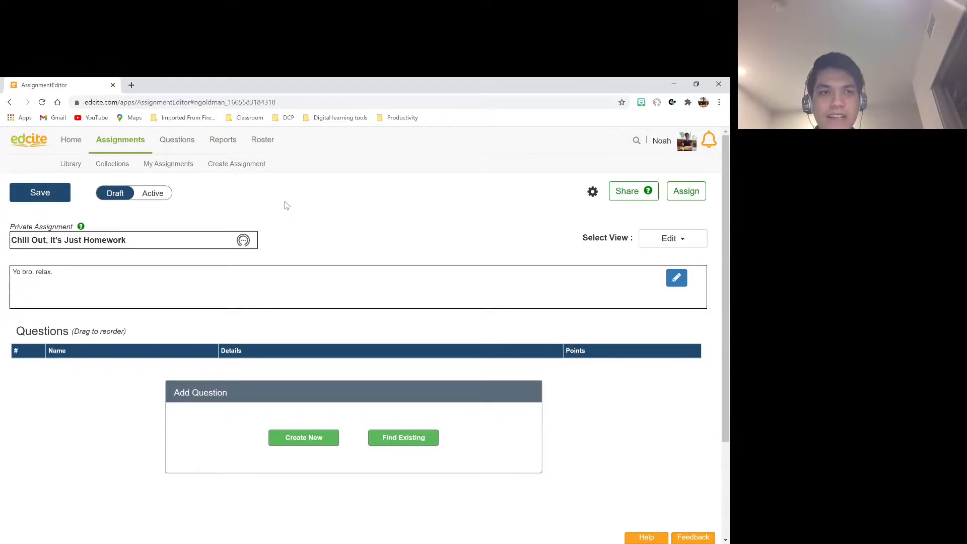
Start a new question and examine the types offered under Constructed Response, Categorize/Classify, Math Response, Written Response and Image
{"action": "left_click", "coordinate": [318, 438]}
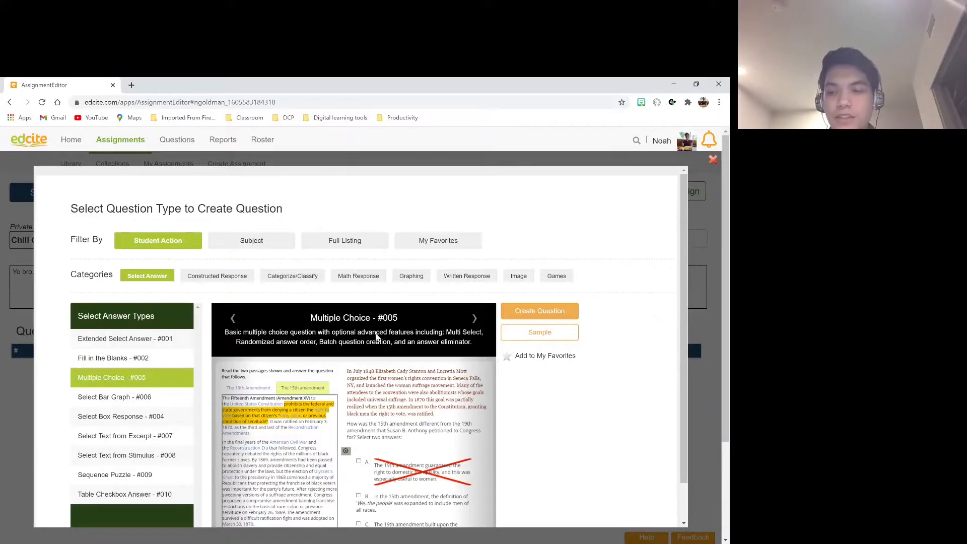
{"action": "scroll", "coordinate": [353, 296], "scroll_direction": "down", "scroll_amount": 1}
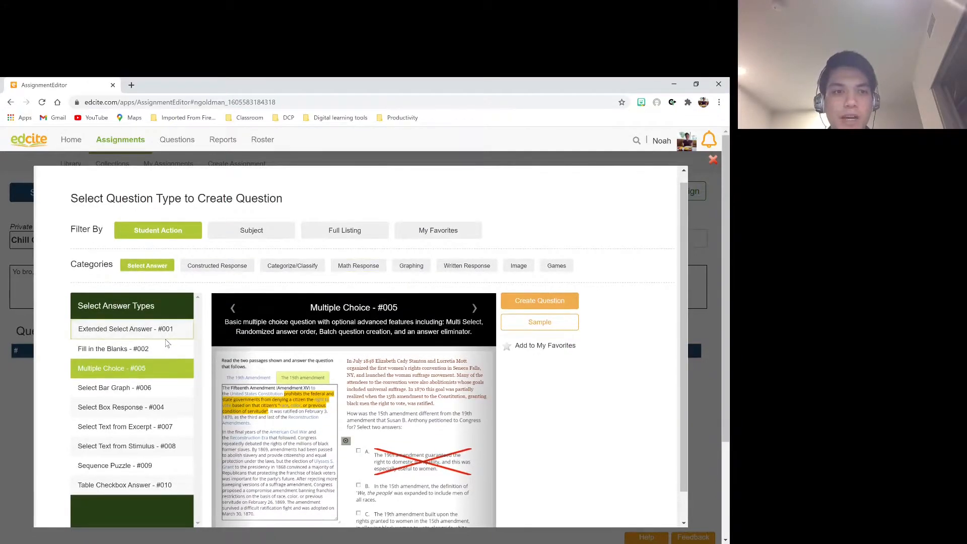
{"action": "left_click", "coordinate": [227, 267]}
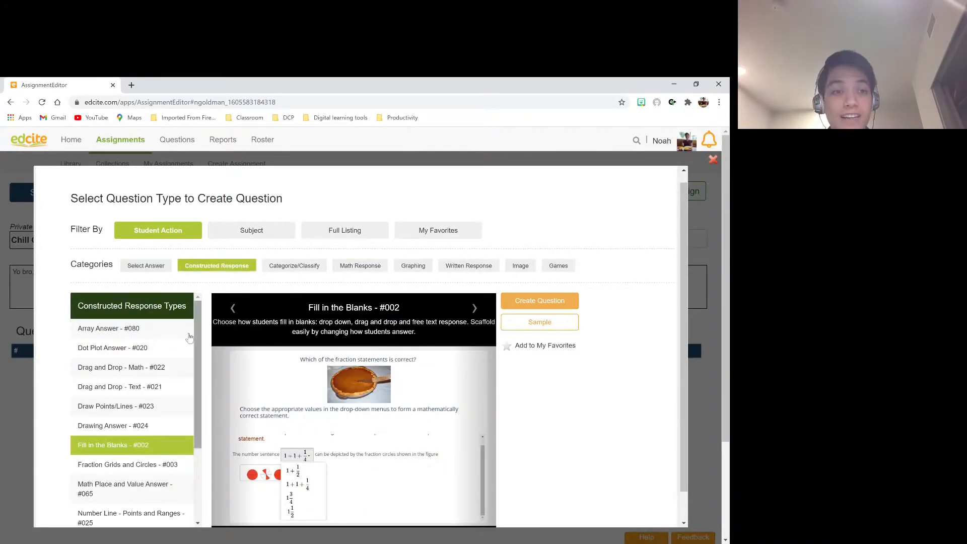
{"action": "left_click", "coordinate": [169, 364]}
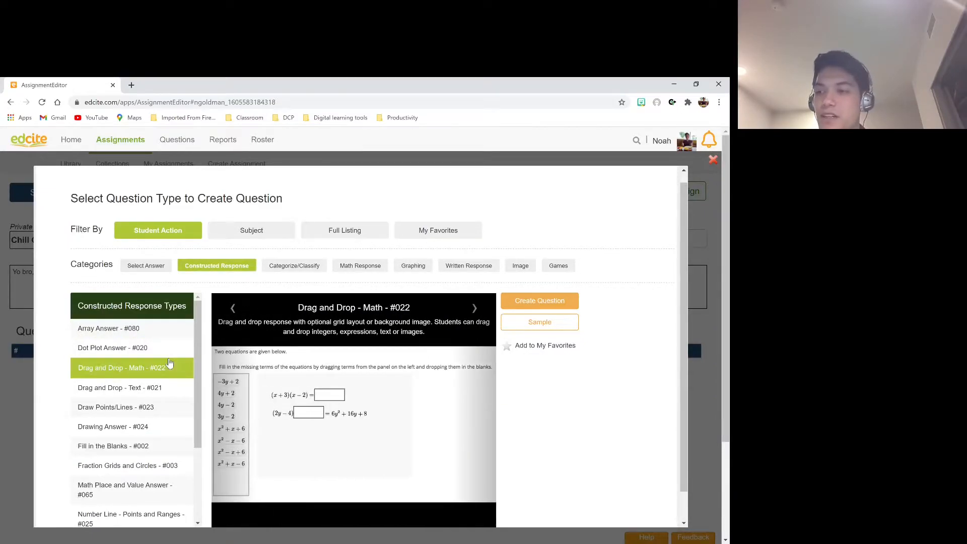
{"action": "left_click", "coordinate": [283, 267]}
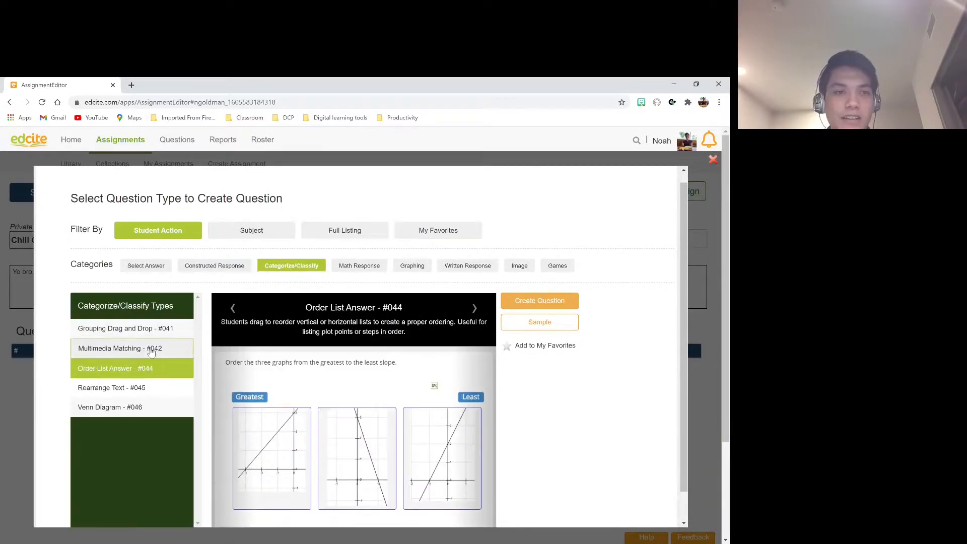
{"action": "left_click", "coordinate": [133, 351]}
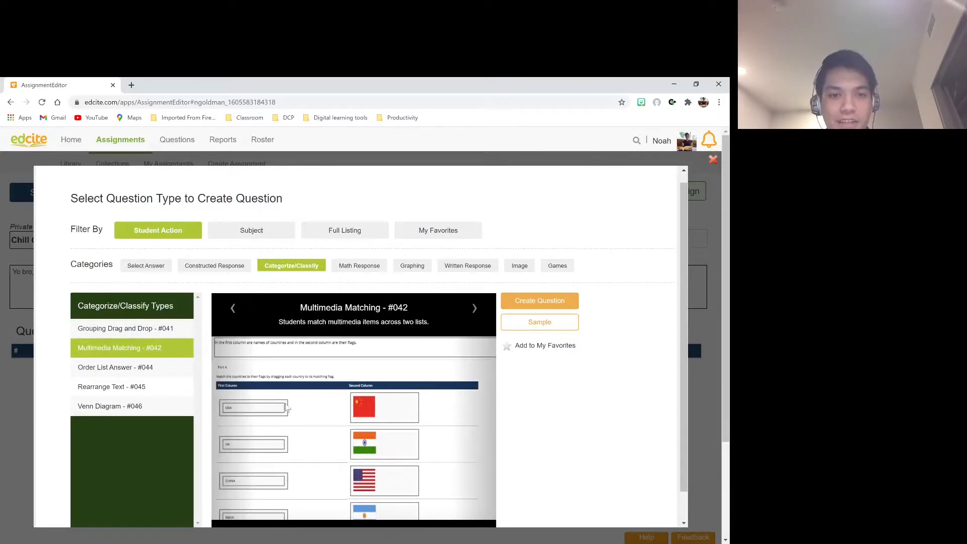
{"action": "left_click", "coordinate": [356, 266]}
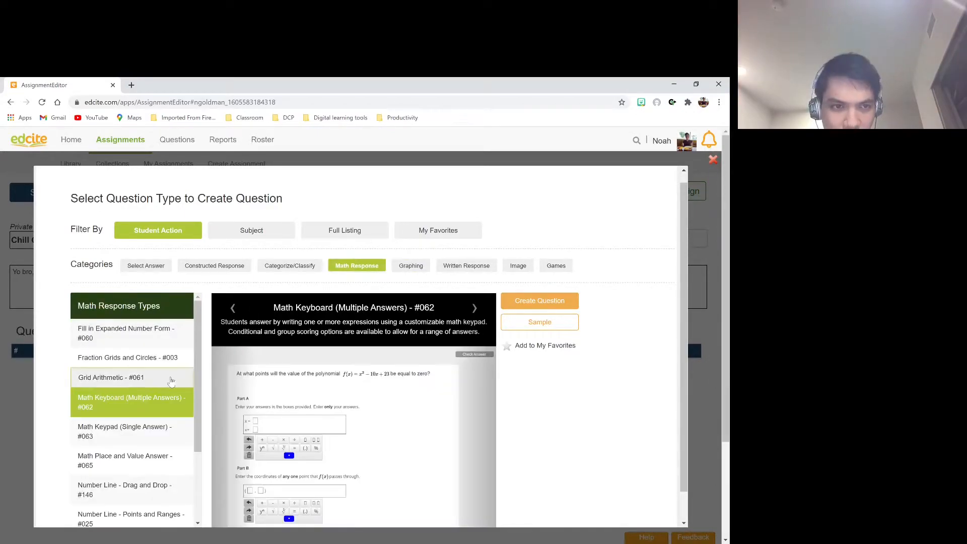
{"action": "scroll", "coordinate": [171, 381], "scroll_direction": "down", "scroll_amount": 2}
{"action": "scroll", "coordinate": [171, 382], "scroll_direction": "up", "scroll_amount": 2}
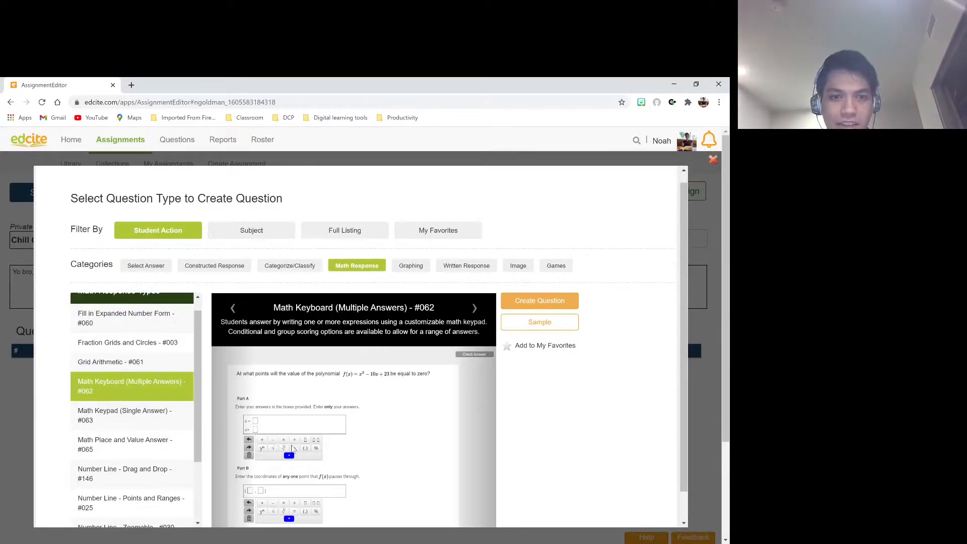
{"action": "left_click", "coordinate": [466, 266]}
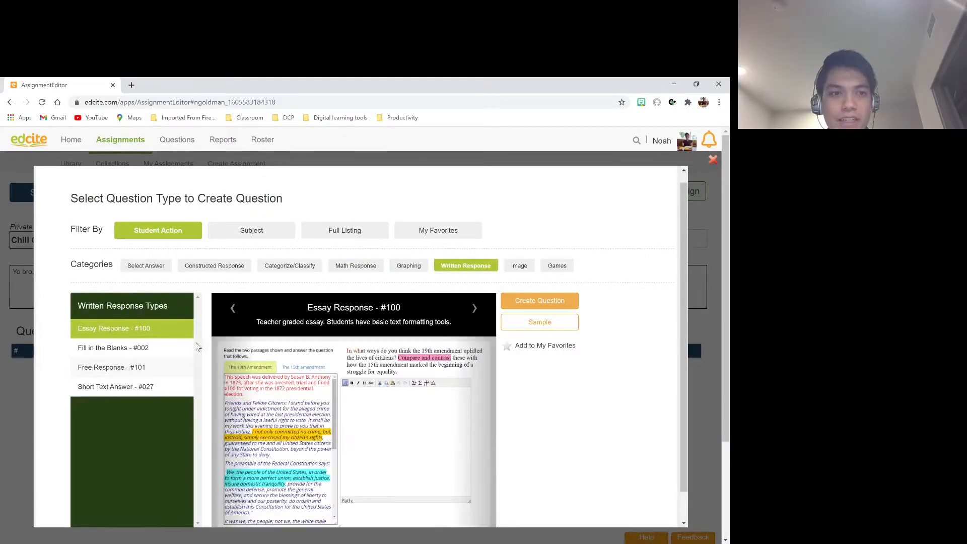
{"action": "left_click", "coordinate": [518, 265]}
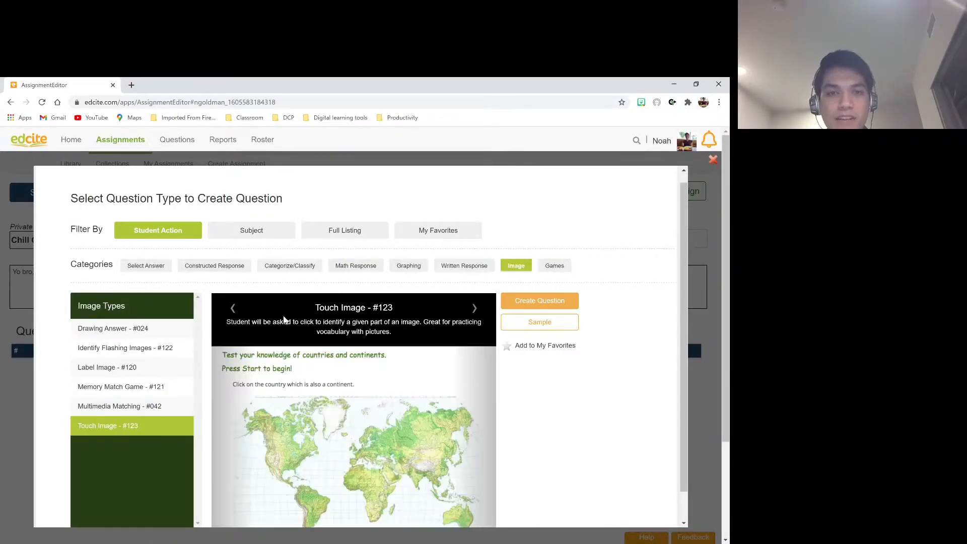
{"action": "left_click", "coordinate": [132, 329]}
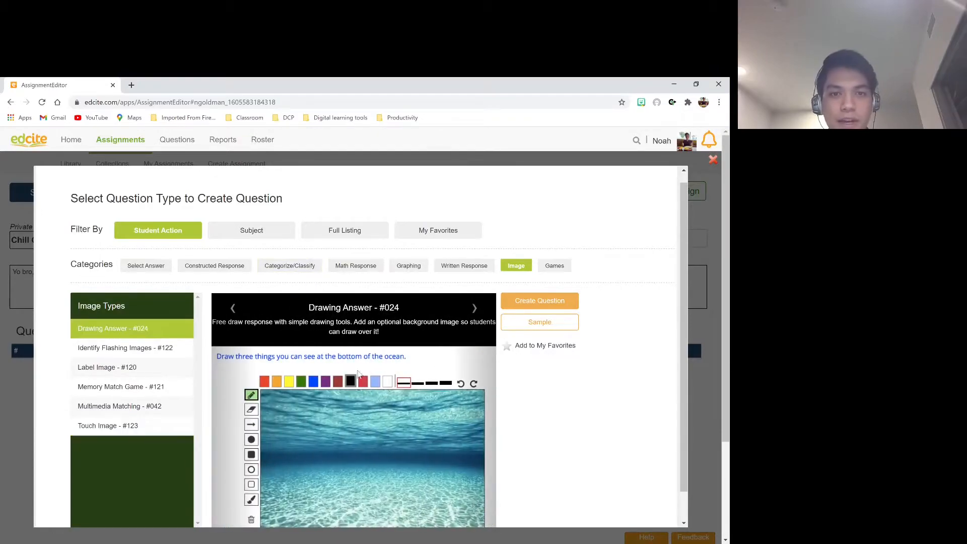
{"action": "left_click", "coordinate": [347, 267]}
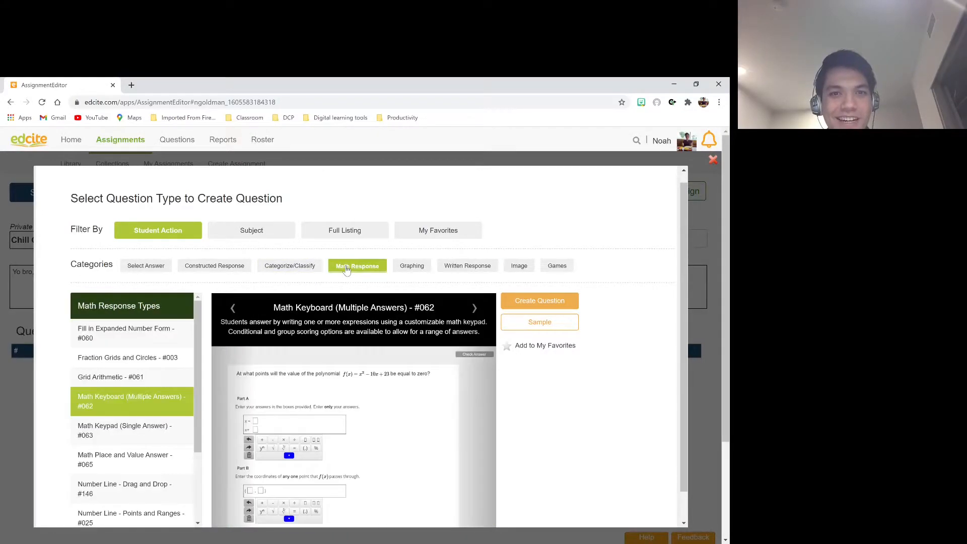
Create a Grouping Drag and Drop - #041 question from the Categorize/Classify types
{"action": "left_click", "coordinate": [302, 267]}
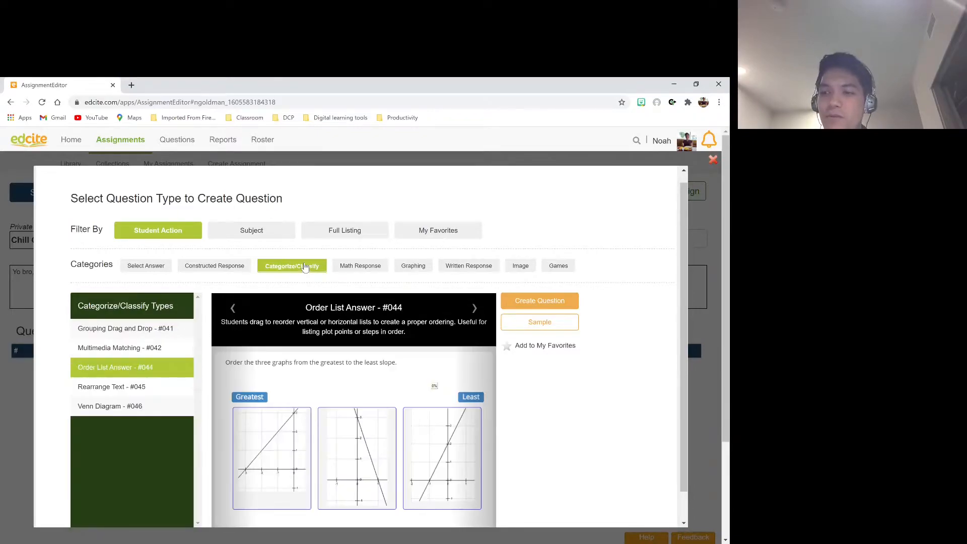
{"action": "left_click", "coordinate": [126, 328]}
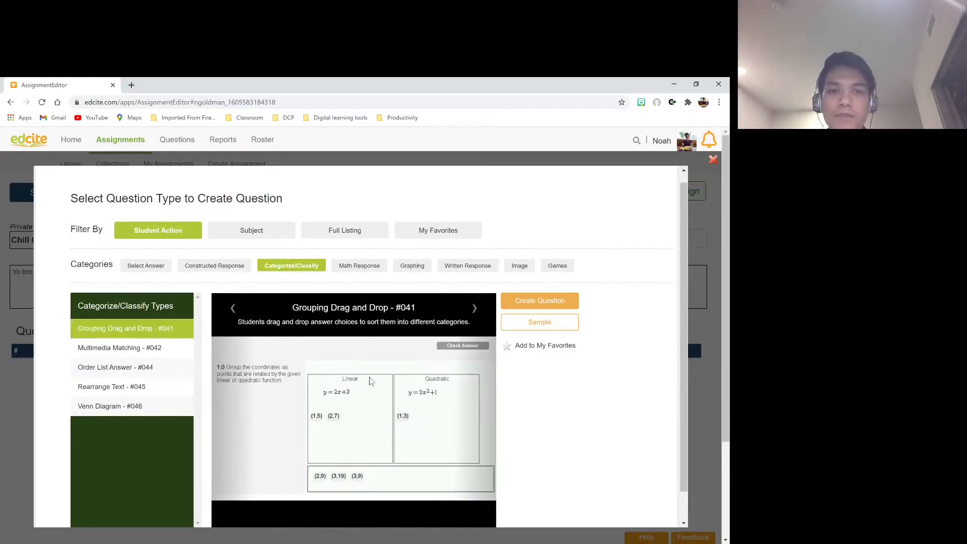
{"action": "scroll", "coordinate": [371, 380], "scroll_direction": "down", "scroll_amount": 2}
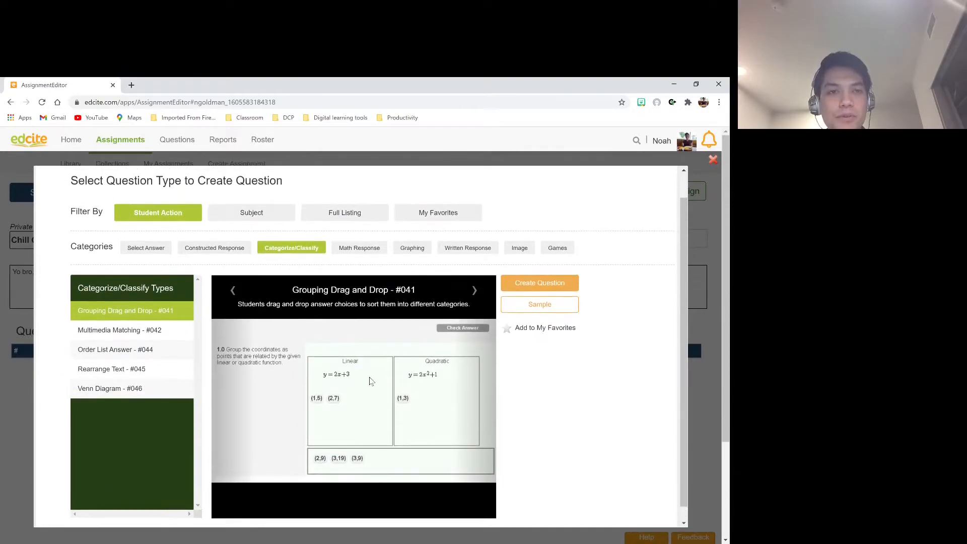
{"action": "left_click", "coordinate": [533, 286]}
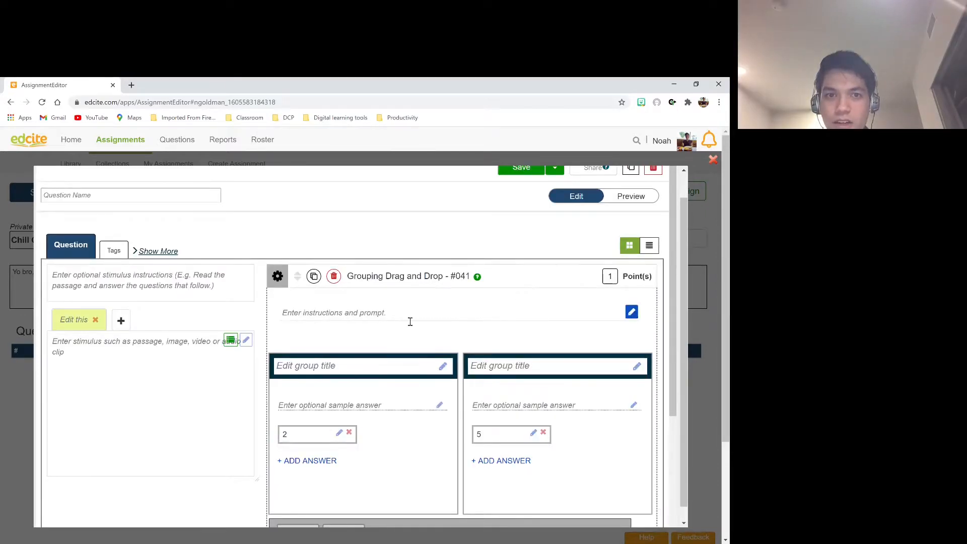
Title the two answer groups of the question "Chill" and "Not chill"
{"action": "left_click", "coordinate": [401, 321]}
{"action": "scroll", "coordinate": [401, 321], "scroll_direction": "down", "scroll_amount": 1}
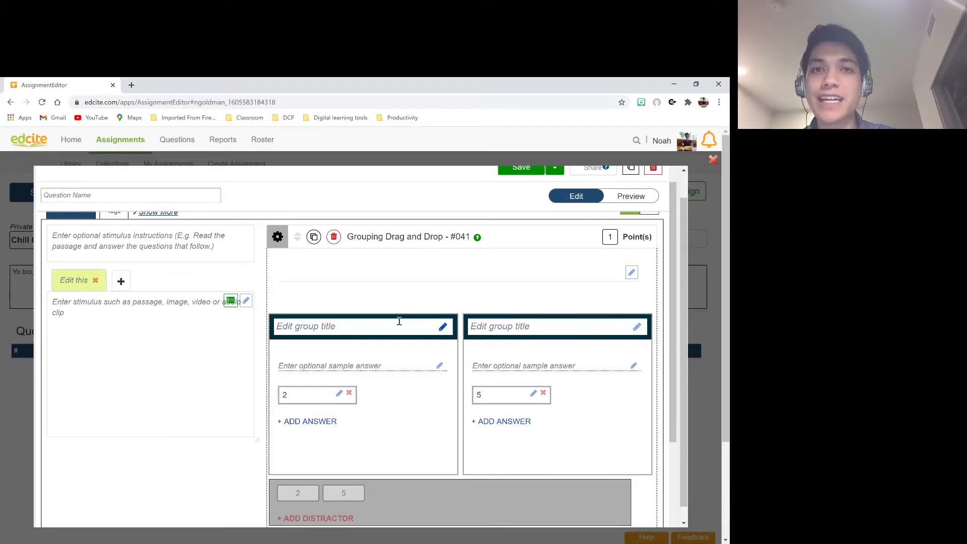
{"action": "left_click", "coordinate": [398, 322]}
{"action": "type", "text": "Chill"}
{"action": "key", "text": "Tab"}
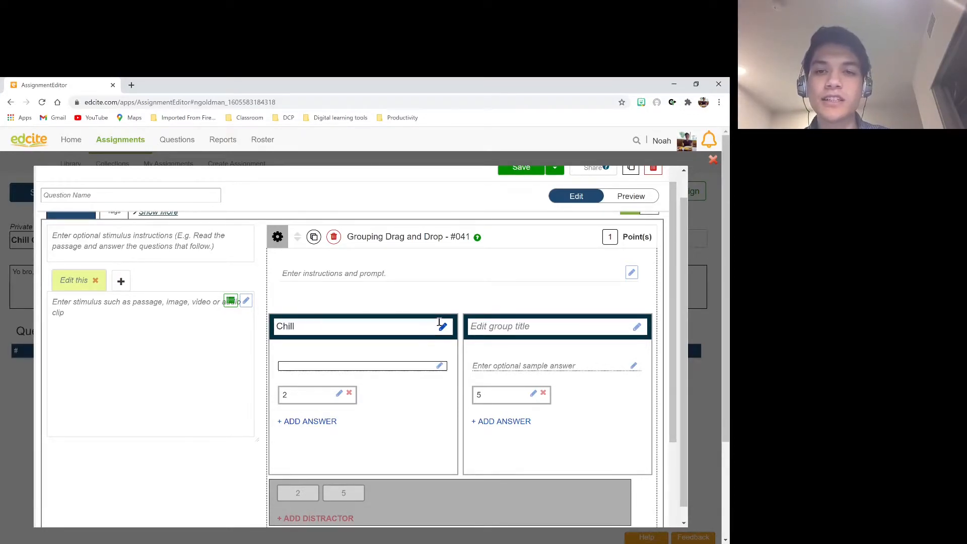
{"action": "left_click", "coordinate": [519, 324]}
{"action": "type", "text": "Not chill"}
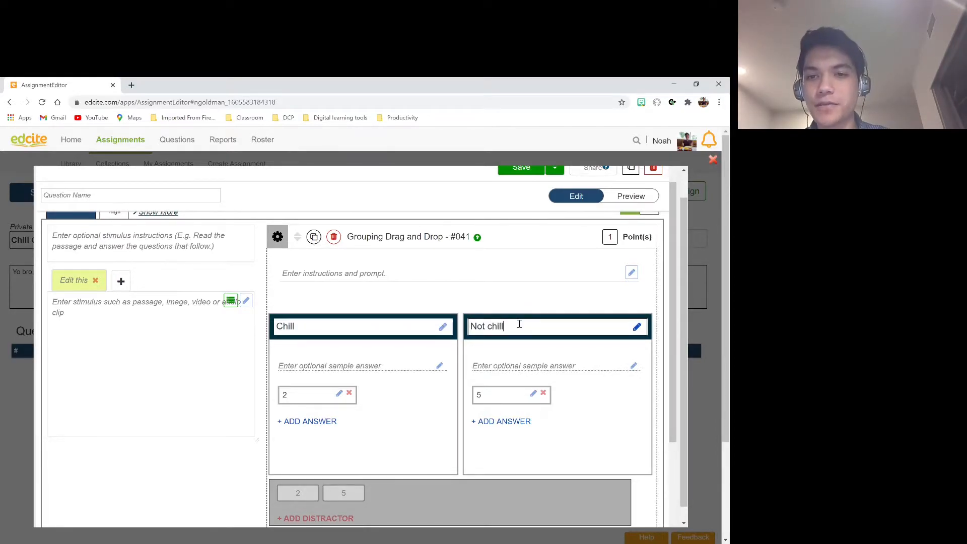
Enter the question prompt "Determine which activities are chill and which aren't."
{"action": "left_click", "coordinate": [459, 275]}
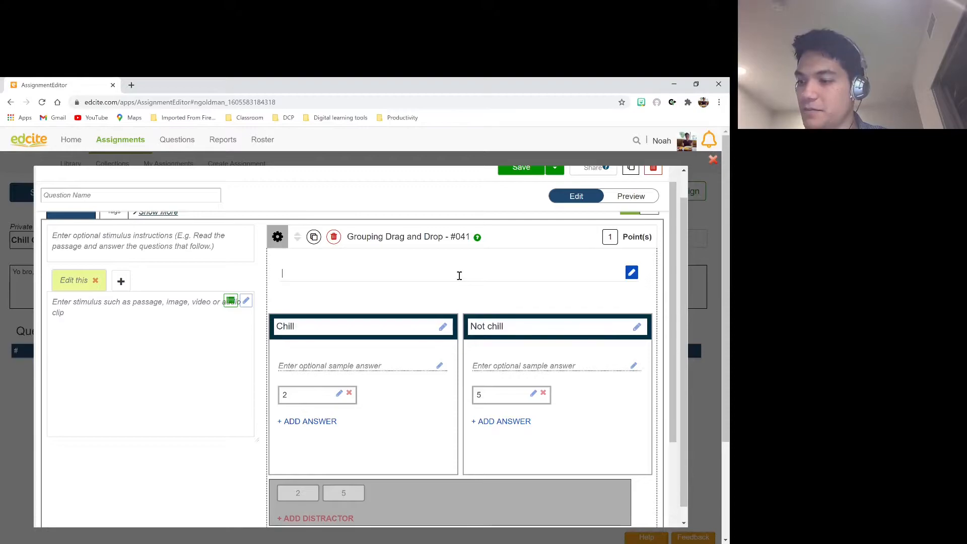
{"action": "type", "text": "De"}
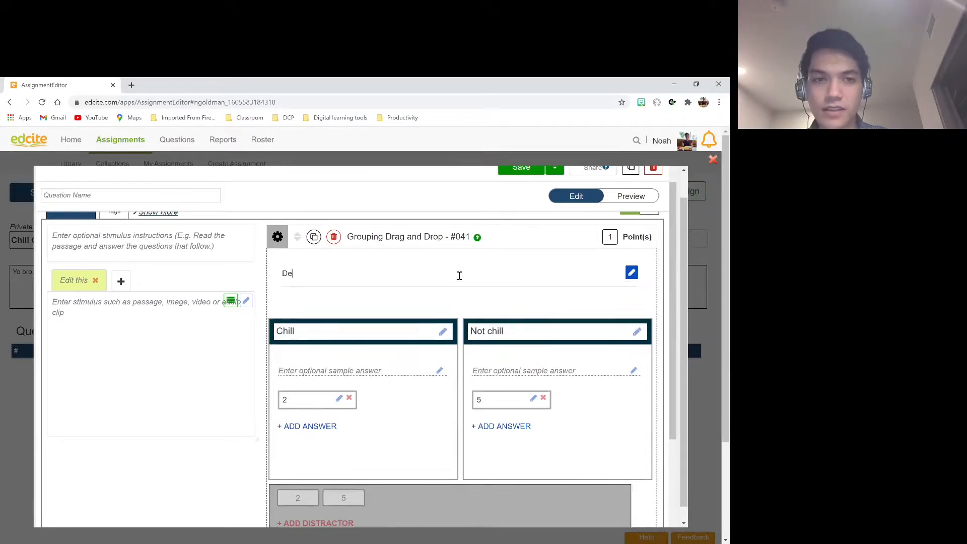
{"action": "type", "text": "termine which activ"}
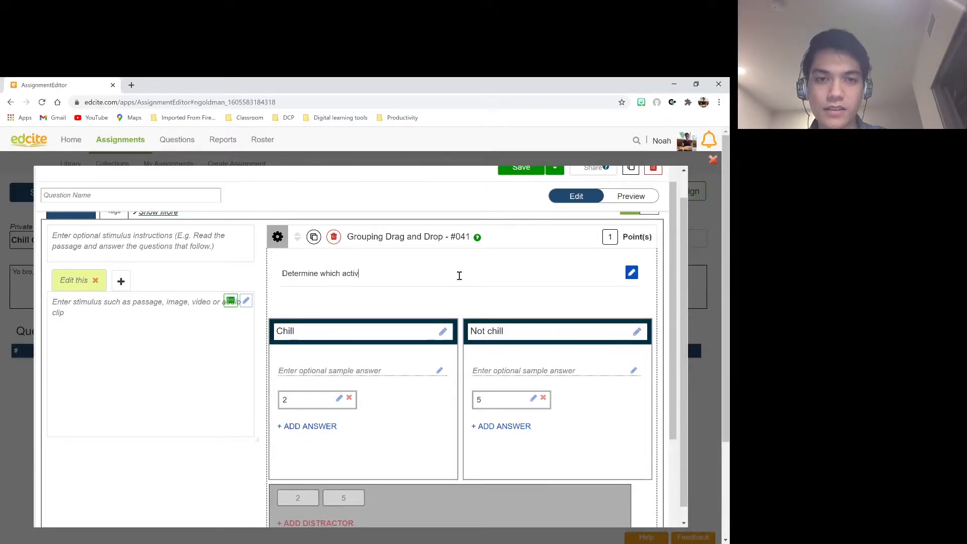
{"action": "type", "text": "ities are chill and whit"}
{"action": "key", "text": "BackSpace"}
{"action": "type", "text": "ch aren't."}
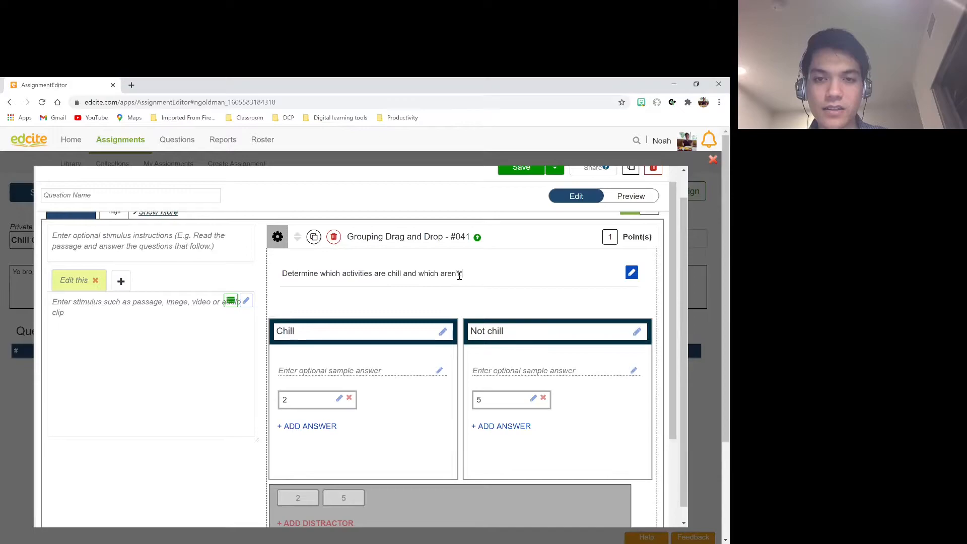
Replace the Chill group's default answer with "Going surfing" and add a second answer, "Listening to reggae"
{"action": "left_click", "coordinate": [305, 399]}
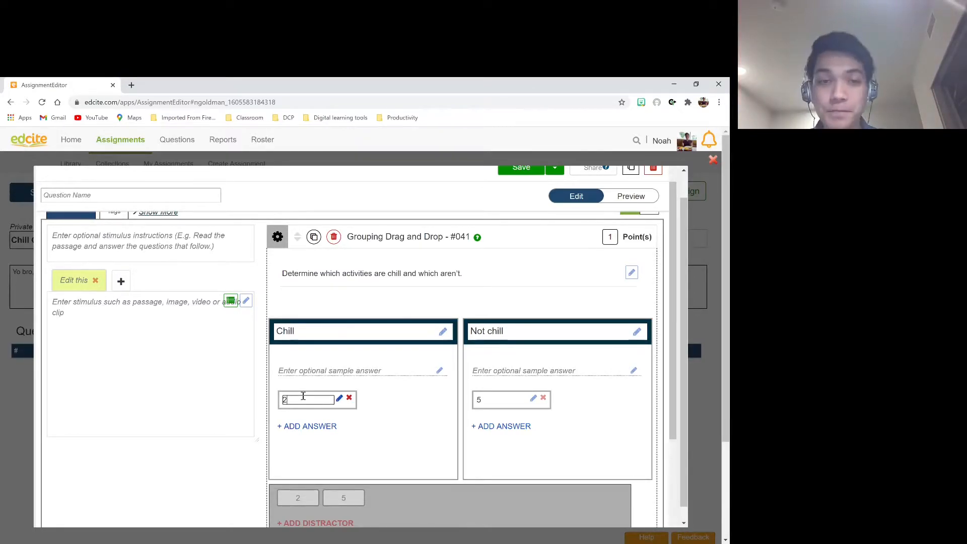
{"action": "scroll", "coordinate": [303, 396], "scroll_direction": "down", "scroll_amount": 1}
{"action": "key", "text": "BackSpace"}
{"action": "type", "text": "Going surfing"}
{"action": "left_click", "coordinate": [315, 367]}
{"action": "left_click", "coordinate": [395, 341]}
{"action": "type", "text": "List"}
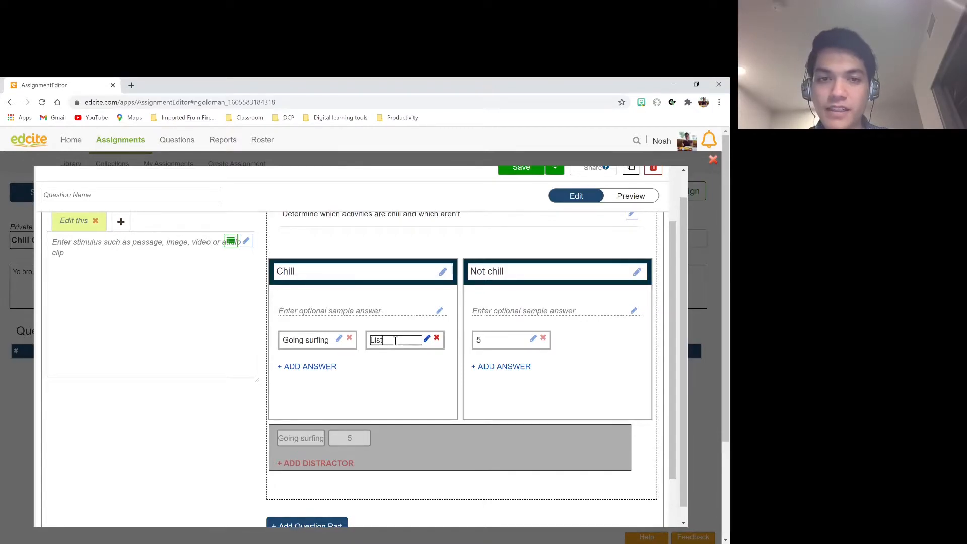
{"action": "type", "text": "ening to reggae"}
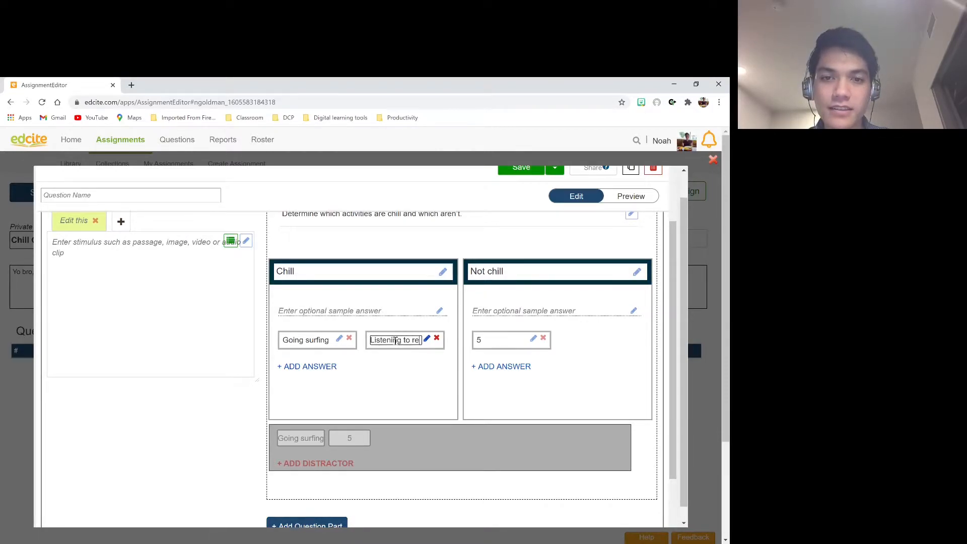
Add a third answer, "Making a bologna sandwich with mother", to the Chill group
{"action": "scroll", "coordinate": [353, 352], "scroll_direction": "down", "scroll_amount": 1}
{"action": "left_click", "coordinate": [318, 367]}
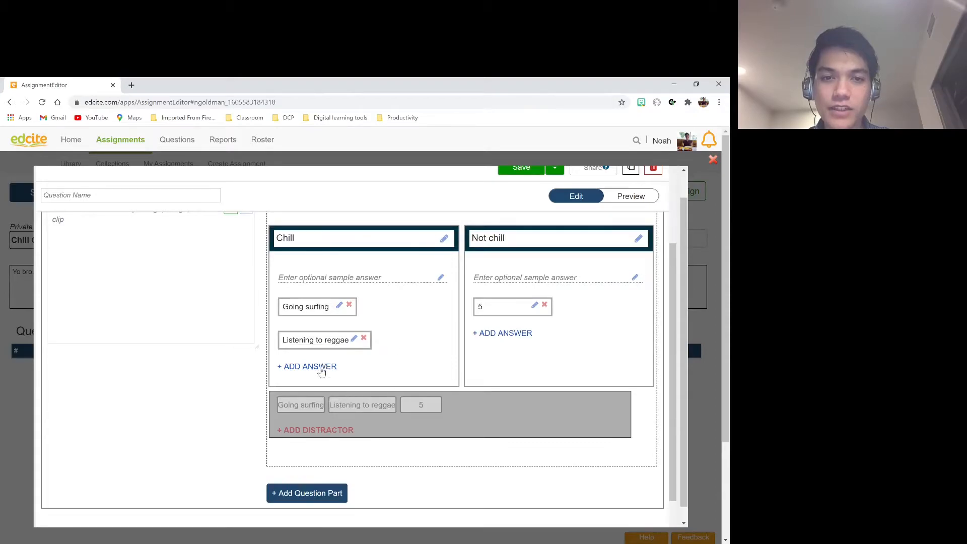
{"action": "left_click", "coordinate": [316, 375]}
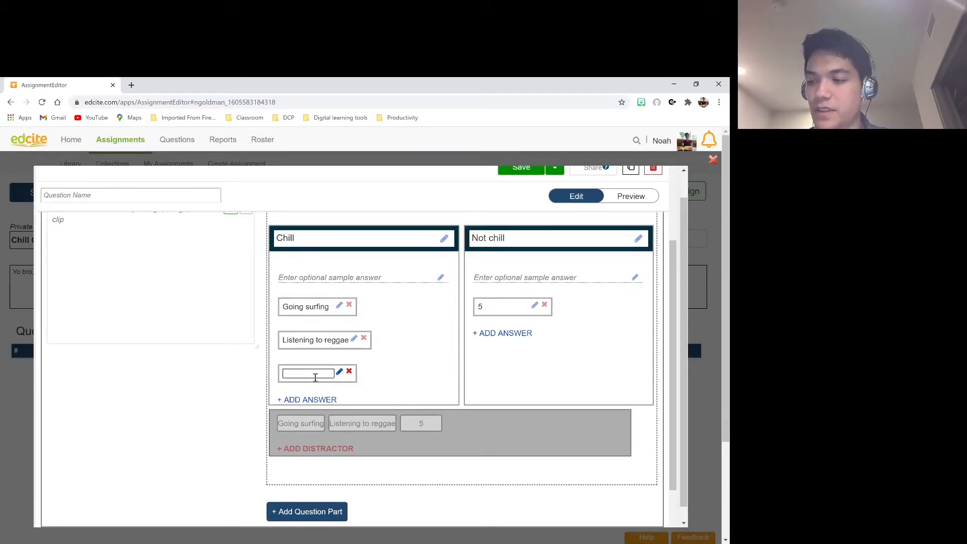
{"action": "type", "text": "Mam"}
{"action": "key", "text": "BackSpace"}
{"action": "type", "text": "king a bologna sandwich with mother"}
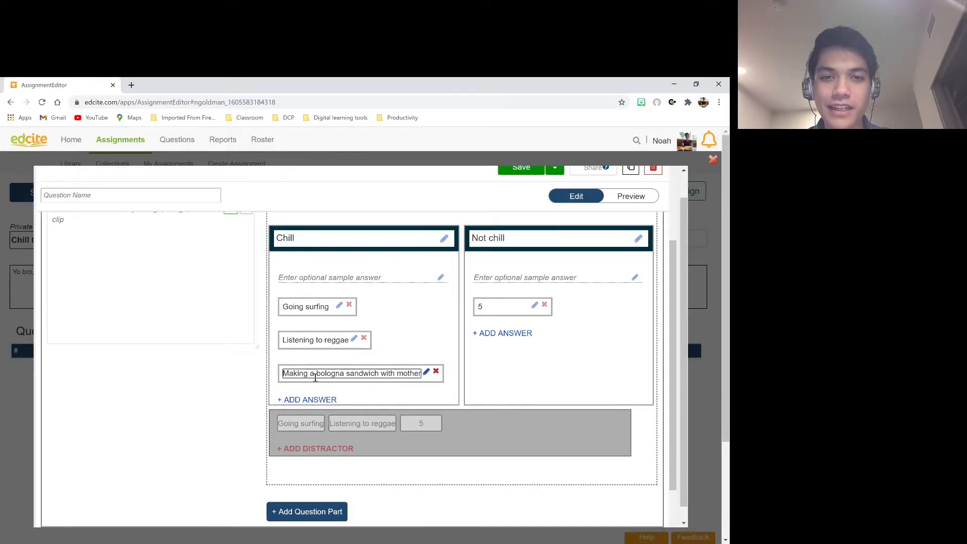
Replace the Not chill group's default answer with "Wearing work clothes to the beach" and add a second answer, "Making Edcite screencasts"
{"action": "left_click", "coordinate": [494, 309]}
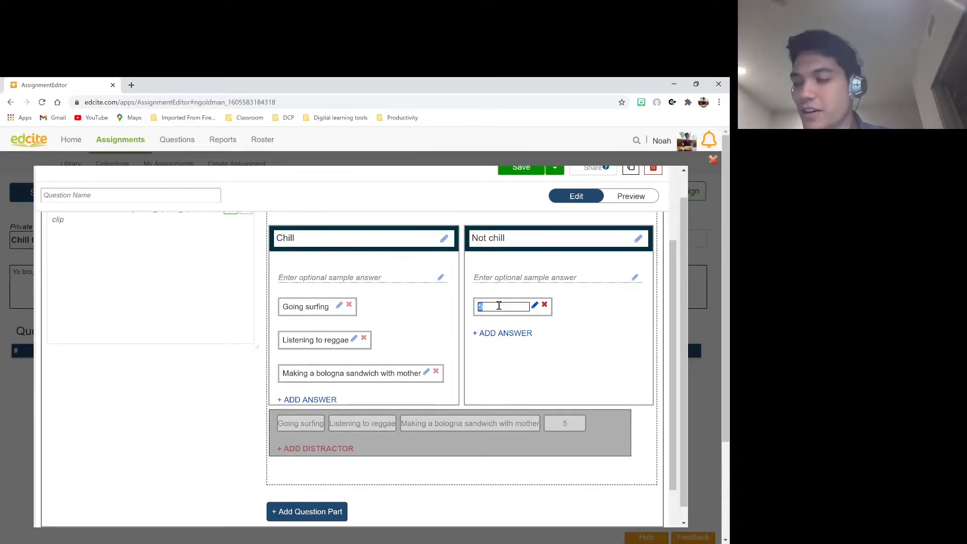
{"action": "type", "text": "Wearing work clothes"}
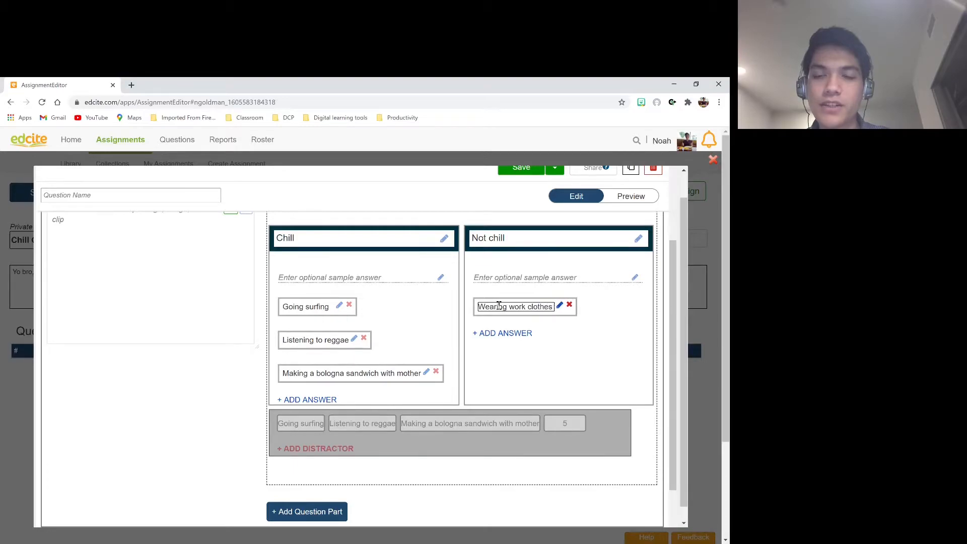
{"action": "type", "text": " to the beach"}
{"action": "left_click", "coordinate": [520, 333]}
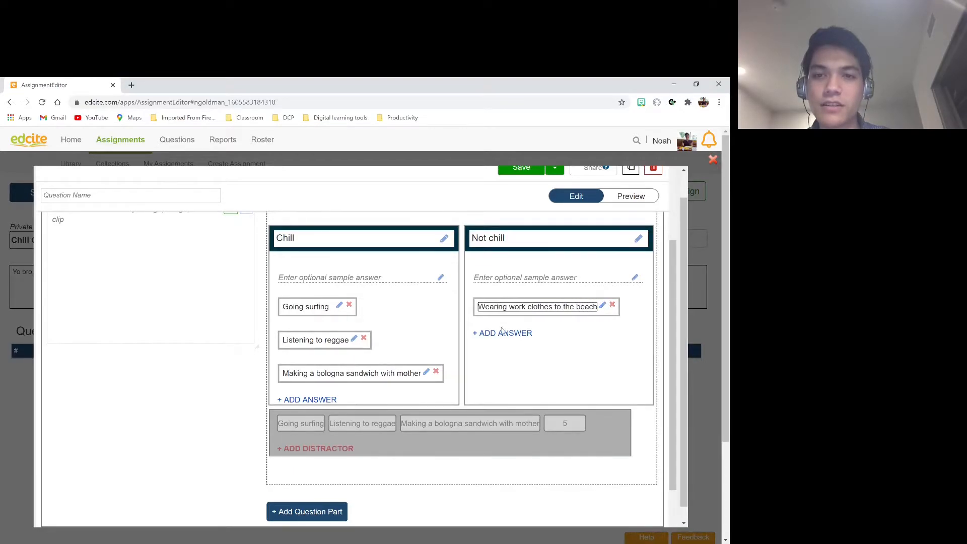
{"action": "left_click", "coordinate": [513, 337]}
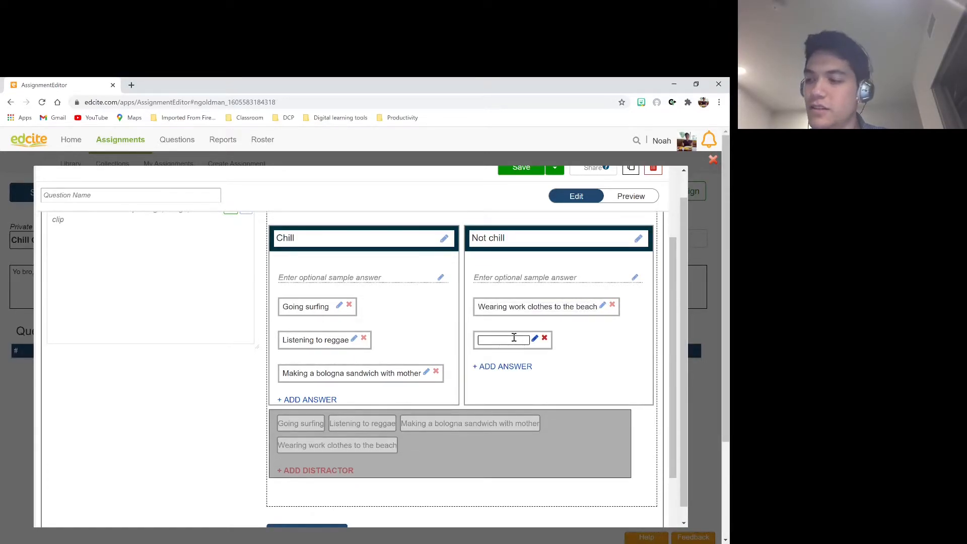
{"action": "type", "text": "Making "}
{"action": "type", "text": "Excr"}
{"action": "type", "text": "te screencasts"}
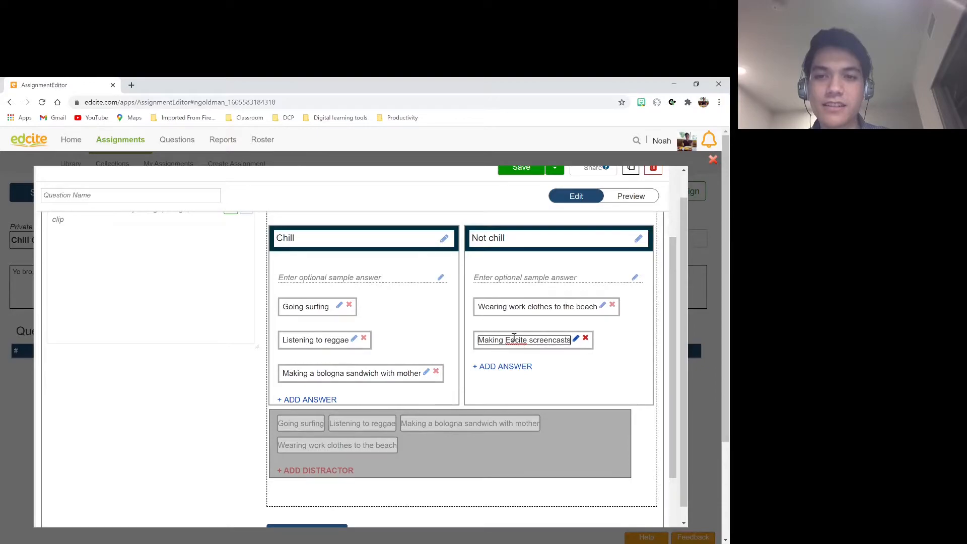
Add a third answer, "Calling customer support", to the Not chill group
{"action": "left_click", "coordinate": [513, 368]}
{"action": "left_click", "coordinate": [510, 375]}
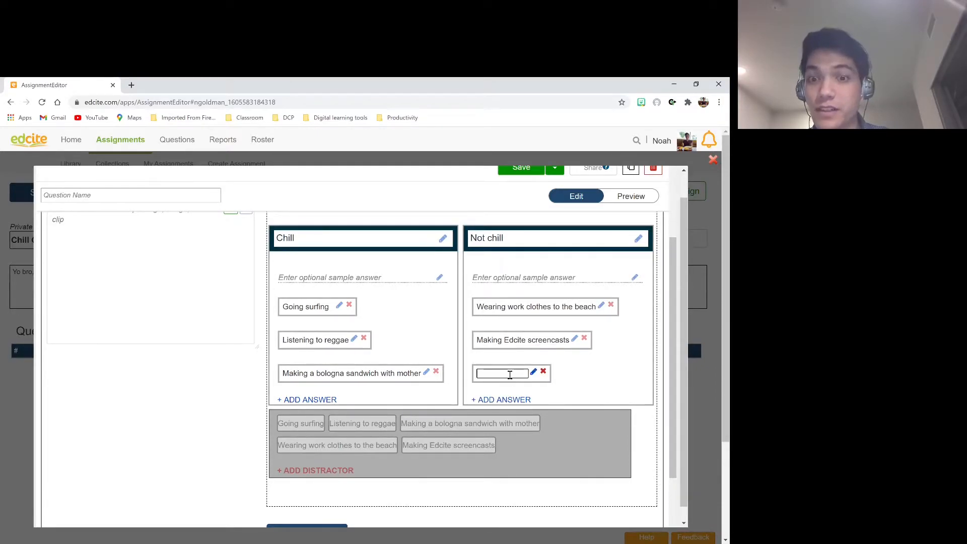
{"action": "type", "text": "Calli"}
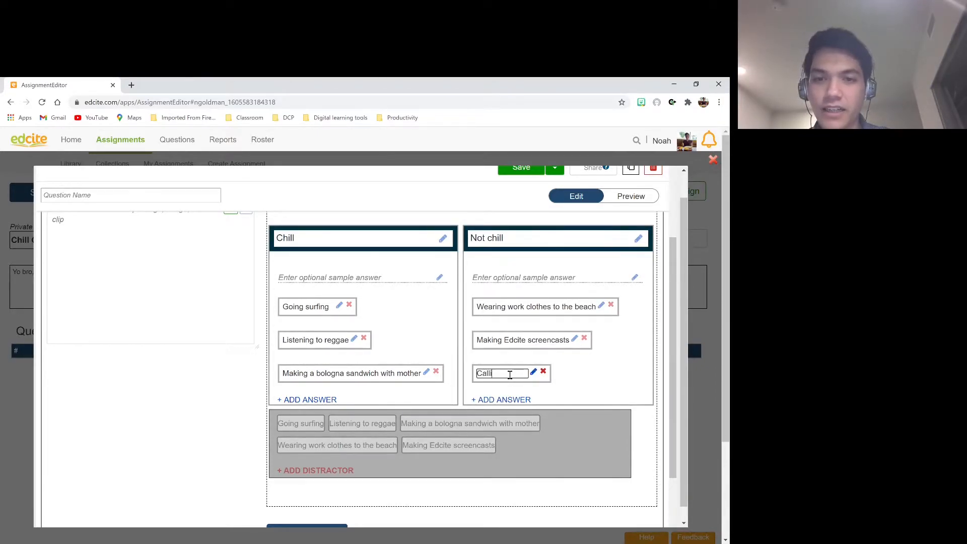
{"action": "type", "text": "ng customer support"}
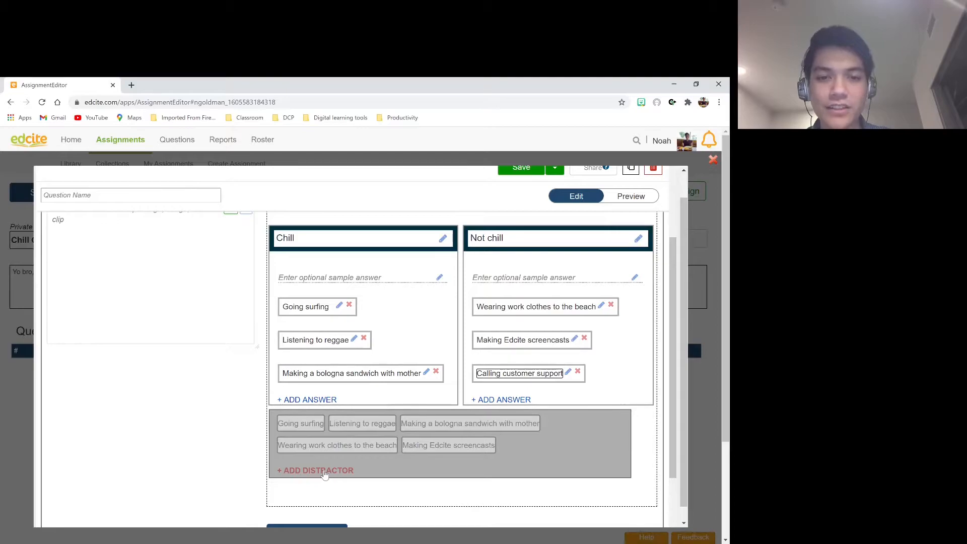
Add the distractor "Albert Camus" to the question's answer bank
{"action": "left_click", "coordinate": [324, 470]}
{"action": "left_click", "coordinate": [325, 463]}
{"action": "type", "text": "Albert Camus"}
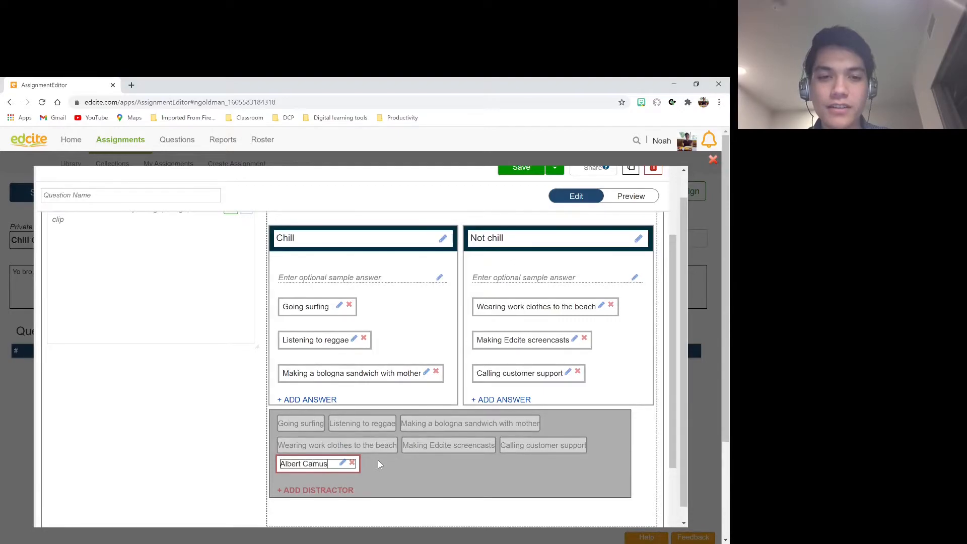
{"action": "key", "text": "Return"}
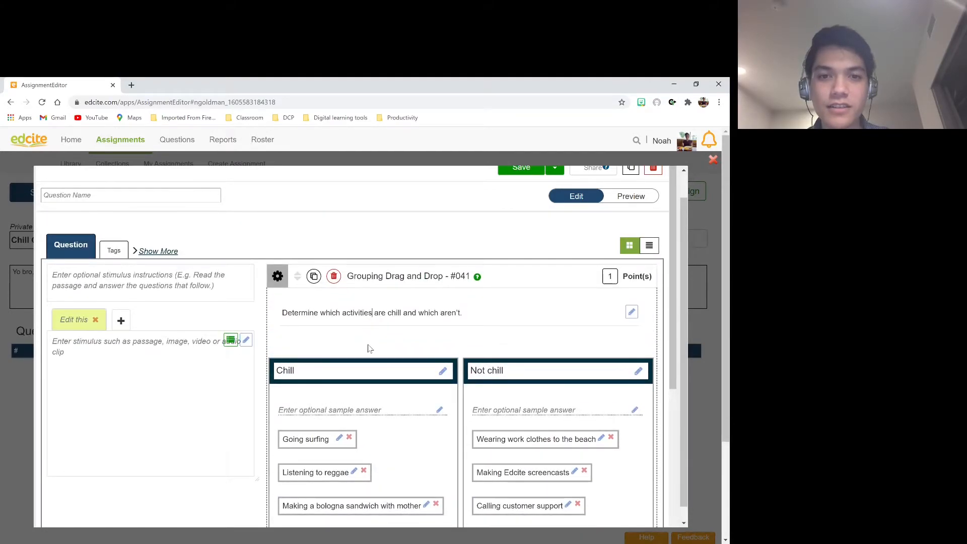
Set the question's scoring type to Additive without Negation and its value to 8 points
{"action": "left_click", "coordinate": [278, 236]}
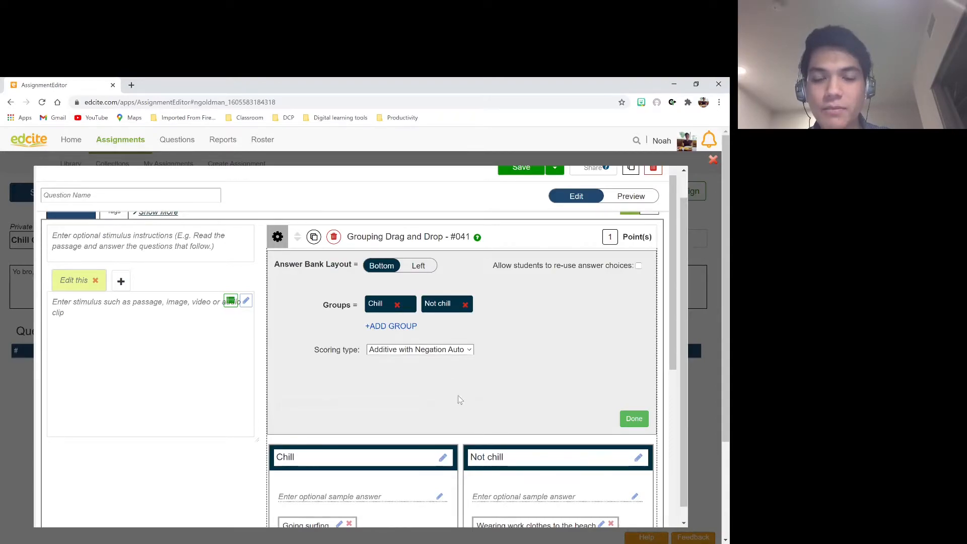
{"action": "left_click", "coordinate": [442, 360]}
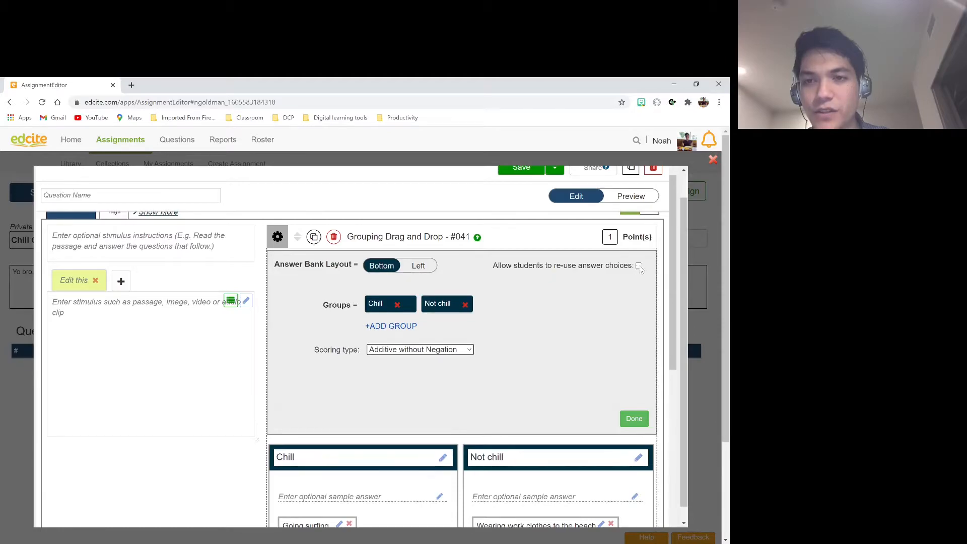
{"action": "double_click", "coordinate": [610, 236]}
{"action": "scroll", "coordinate": [621, 311], "scroll_direction": "down", "scroll_amount": 1}
{"action": "scroll", "coordinate": [621, 311], "scroll_direction": "up", "scroll_amount": 1}
{"action": "type", "text": "8"}
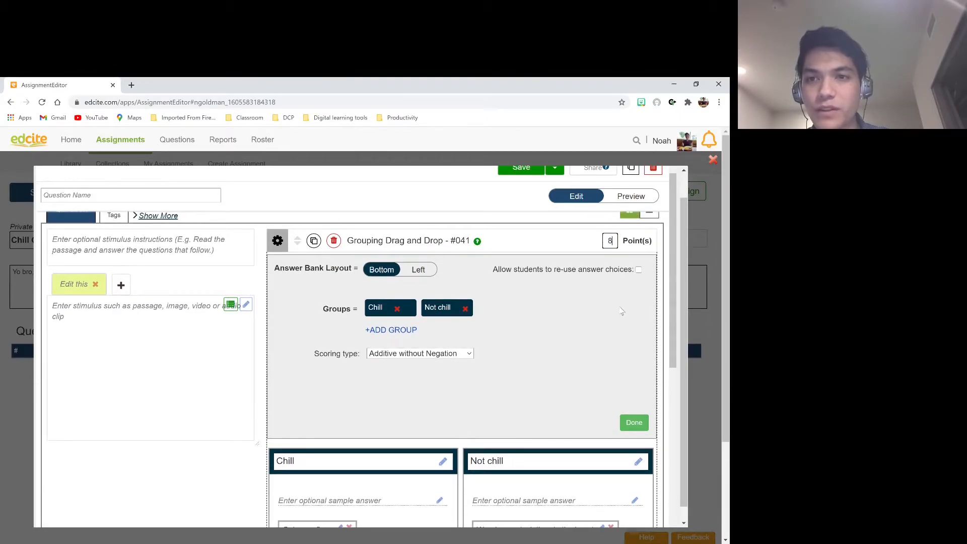
{"action": "left_click", "coordinate": [633, 422]}
Name the question "Chill or not?" and save it
{"action": "scroll", "coordinate": [524, 314], "scroll_direction": "down", "scroll_amount": 4}
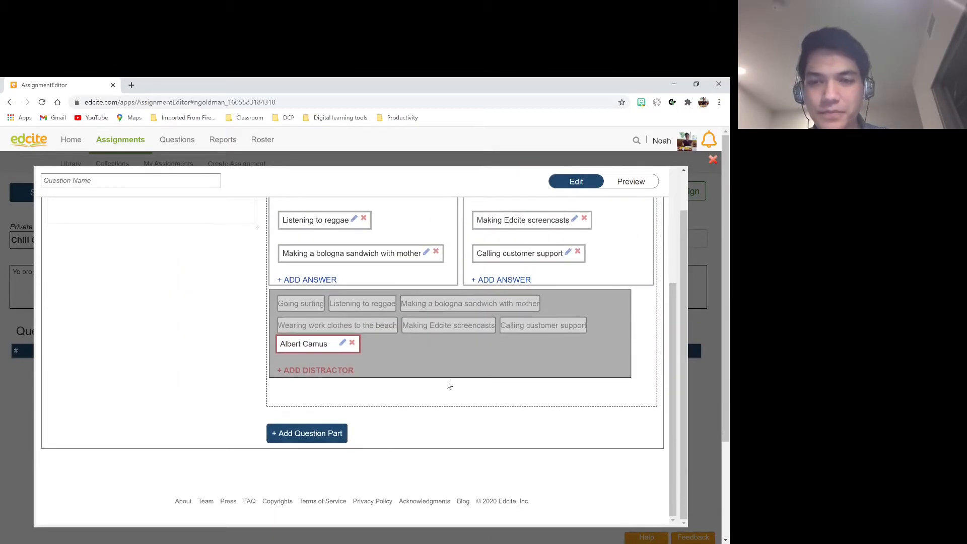
{"action": "scroll", "coordinate": [449, 386], "scroll_direction": "up", "scroll_amount": 1}
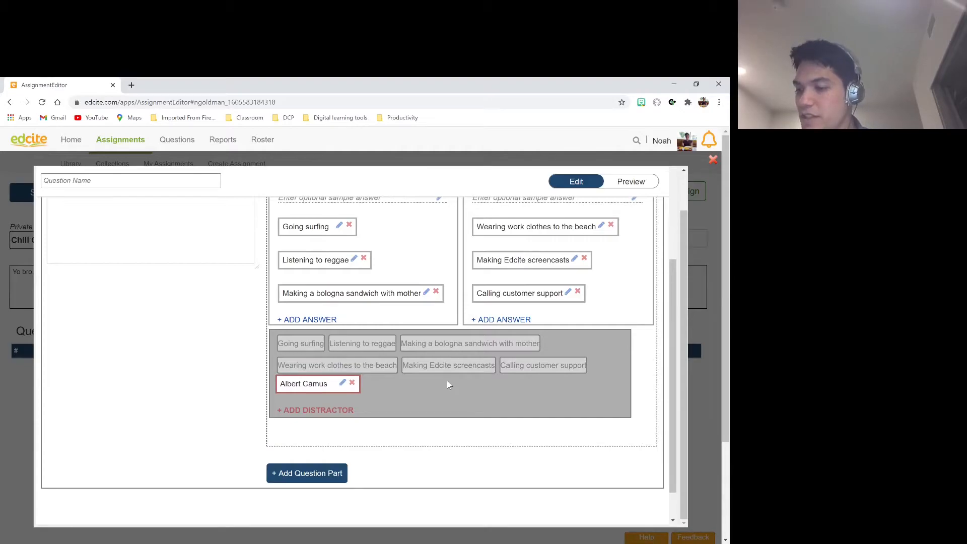
{"action": "scroll", "coordinate": [449, 385], "scroll_direction": "up", "scroll_amount": 5}
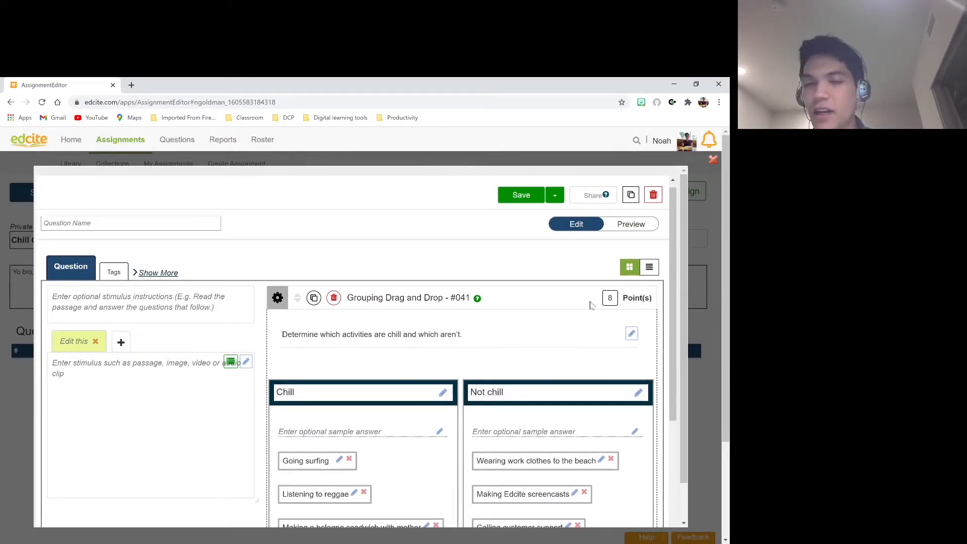
{"action": "left_click", "coordinate": [212, 222]}
{"action": "type", "text": "Chill or not?"}
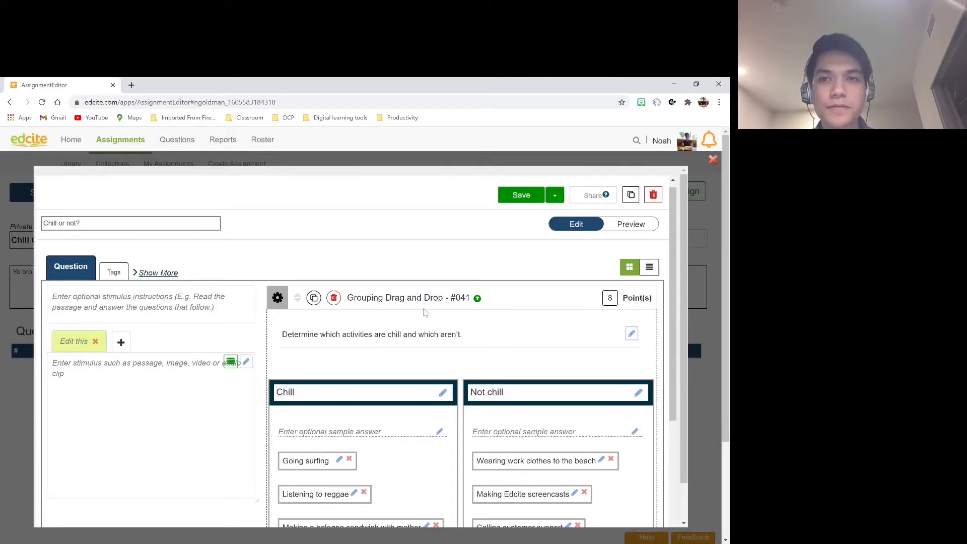
{"action": "left_click", "coordinate": [524, 197]}
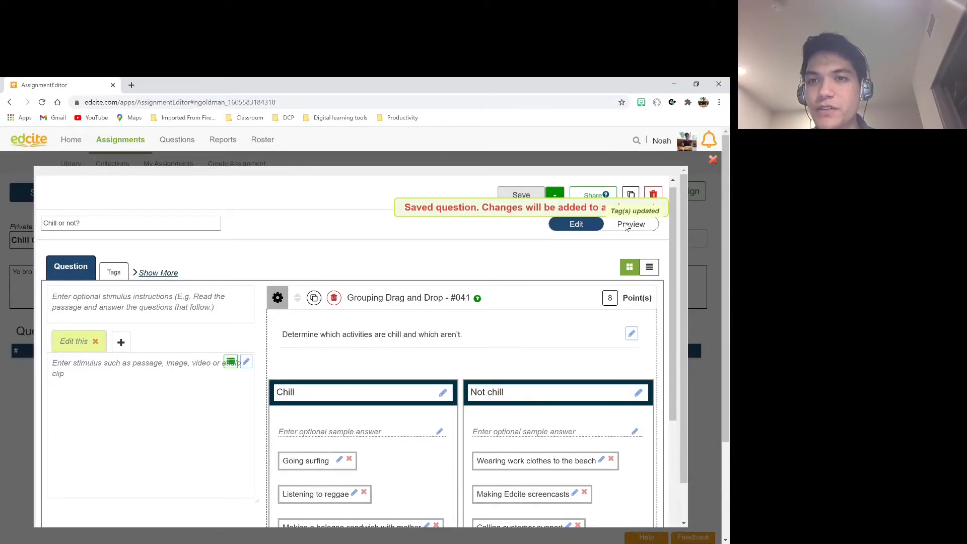
Preview the question and sort the bologna sandwich, work clothes and reggae answers into the Chill group
{"action": "left_click", "coordinate": [629, 225]}
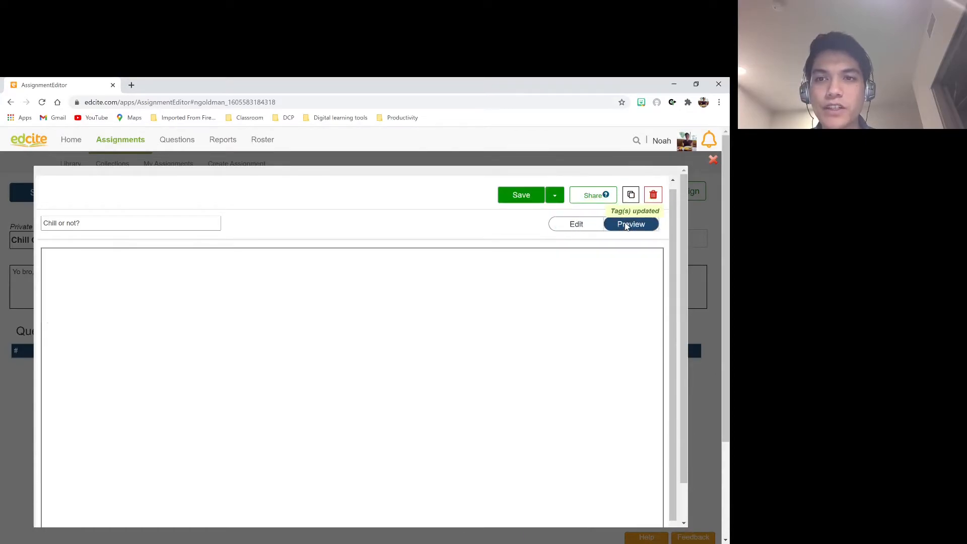
{"action": "scroll", "coordinate": [501, 289], "scroll_direction": "down", "scroll_amount": 1}
{"action": "scroll", "coordinate": [359, 400], "scroll_direction": "up", "scroll_amount": 1}
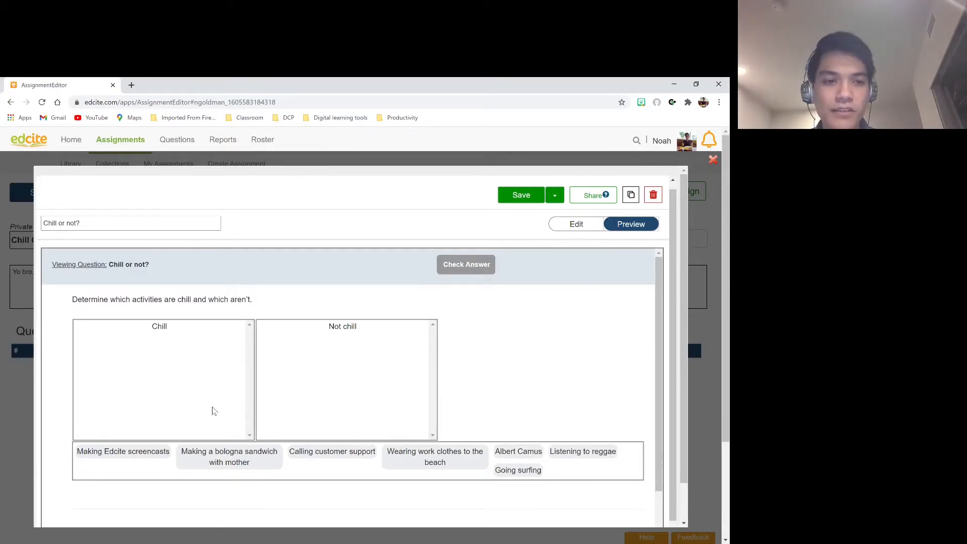
{"action": "left_click_drag", "start_coordinate": [222, 459], "coordinate": [151, 363]}
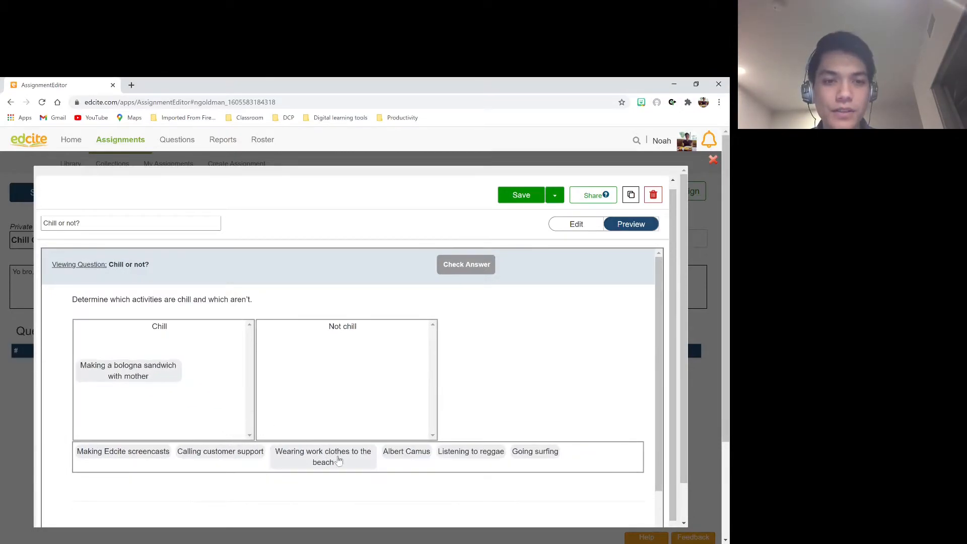
{"action": "left_click_drag", "start_coordinate": [336, 466], "coordinate": [208, 417]}
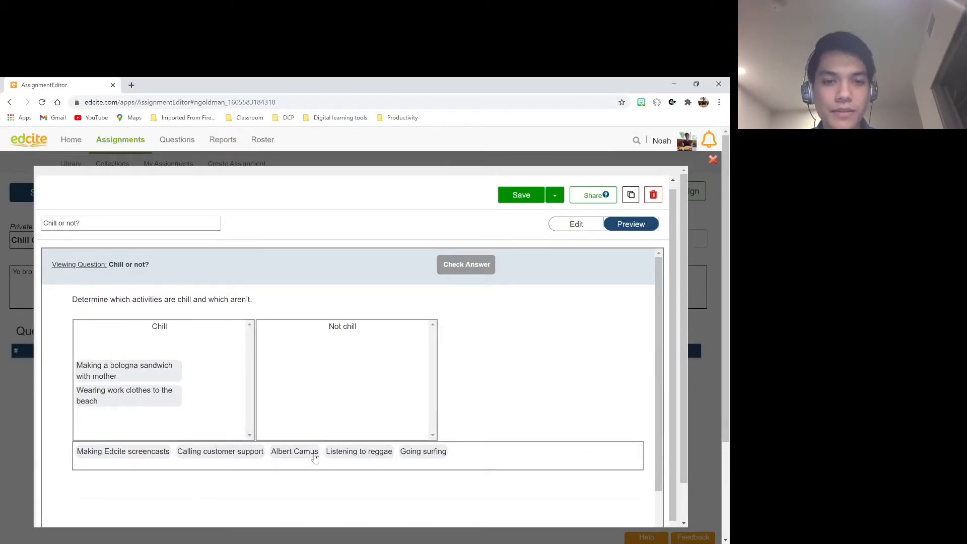
{"action": "left_click_drag", "start_coordinate": [347, 456], "coordinate": [179, 358]}
Sort the Edcite screencasts, customer support, going surfing and Albert Camus answers into the Not chill group
{"action": "left_click_drag", "start_coordinate": [143, 456], "coordinate": [353, 353]}
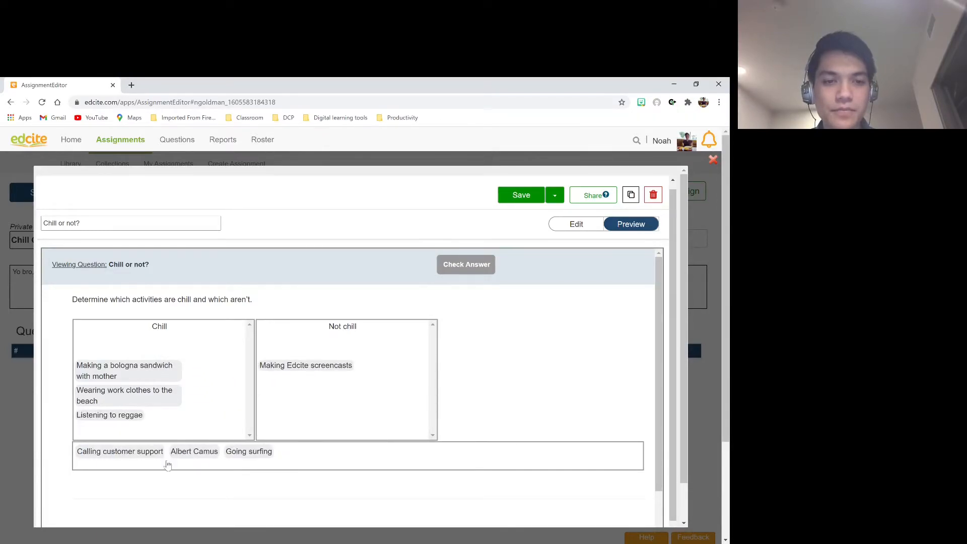
{"action": "left_click_drag", "start_coordinate": [146, 462], "coordinate": [333, 405]}
{"action": "left_click_drag", "start_coordinate": [143, 454], "coordinate": [308, 400]}
{"action": "left_click_drag", "start_coordinate": [109, 454], "coordinate": [285, 398]}
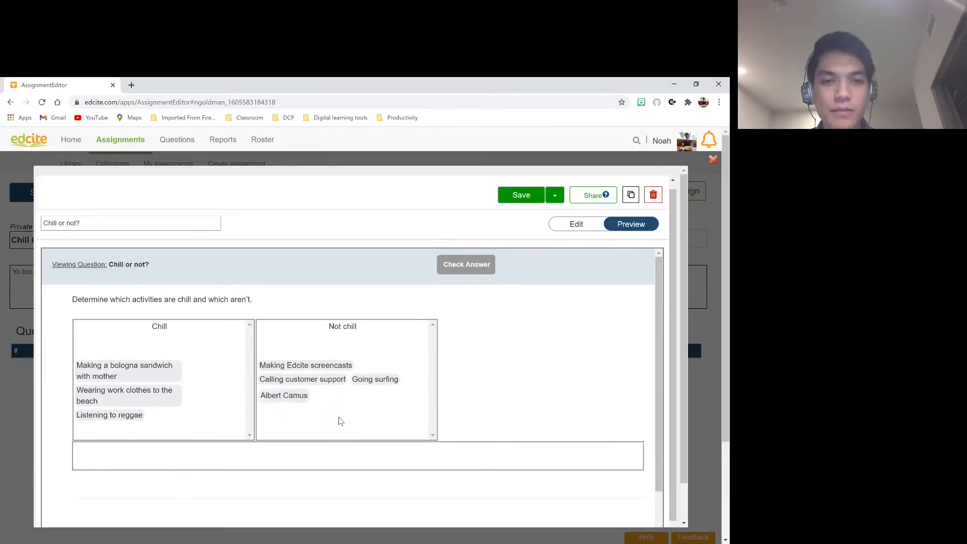
Check the previewed answers and examine the score and the comparison of student and correct answers
{"action": "scroll", "coordinate": [557, 292], "scroll_direction": "down", "scroll_amount": 1}
{"action": "scroll", "coordinate": [566, 296], "scroll_direction": "down", "scroll_amount": 1}
{"action": "scroll", "coordinate": [579, 398], "scroll_direction": "up", "scroll_amount": 3}
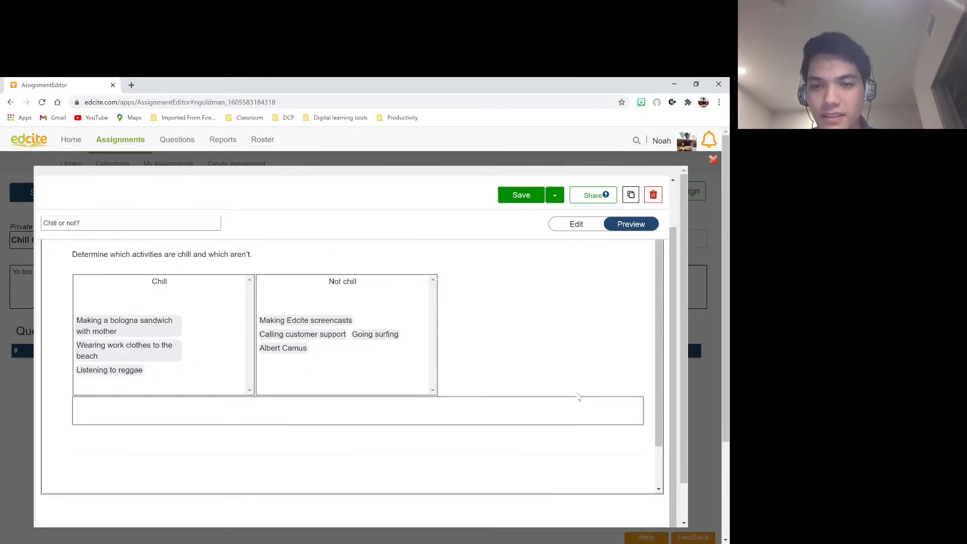
{"action": "left_click", "coordinate": [483, 271]}
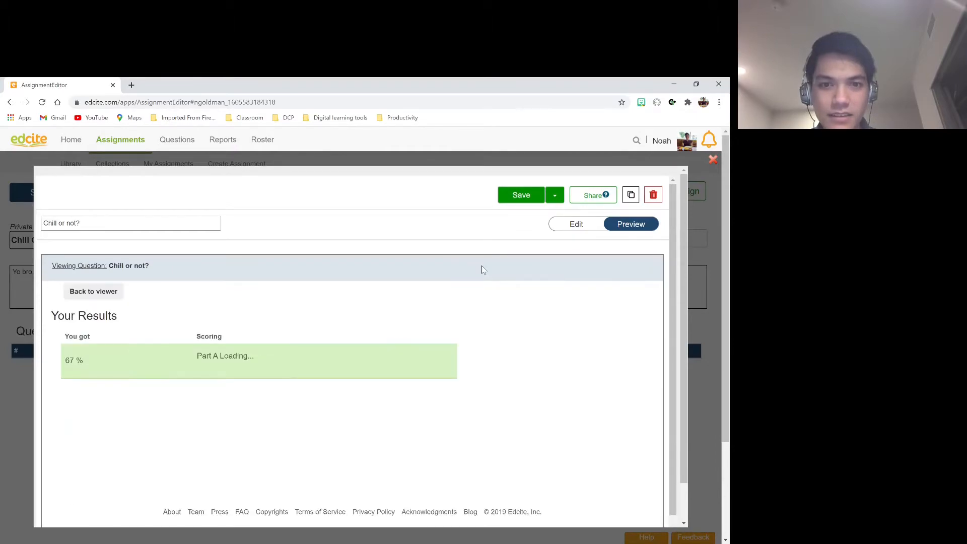
{"action": "scroll", "coordinate": [499, 341], "scroll_direction": "down", "scroll_amount": 3}
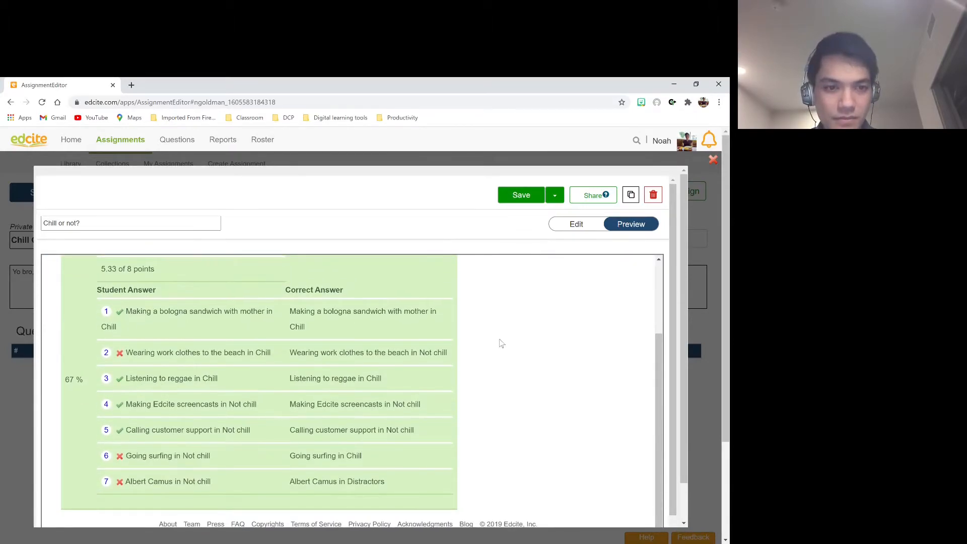
{"action": "scroll", "coordinate": [502, 343], "scroll_direction": "up", "scroll_amount": 1}
{"action": "scroll", "coordinate": [409, 387], "scroll_direction": "down", "scroll_amount": 1}
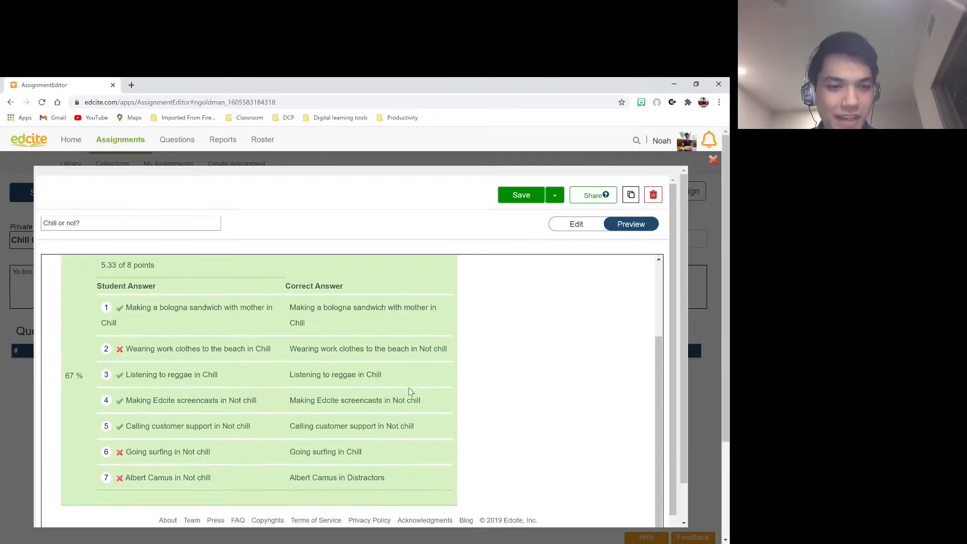
{"action": "scroll", "coordinate": [409, 388], "scroll_direction": "up", "scroll_amount": 1}
{"action": "scroll", "coordinate": [409, 389], "scroll_direction": "down", "scroll_amount": 1}
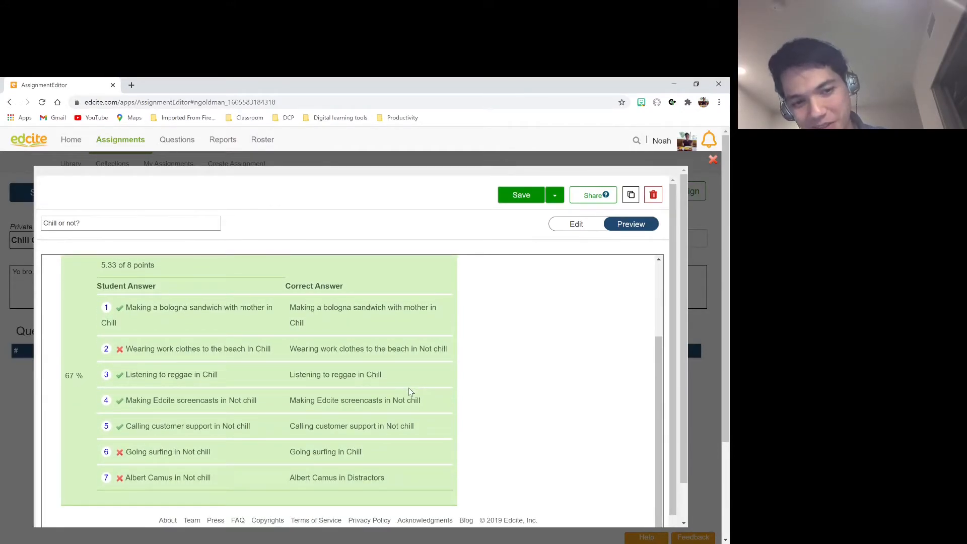
{"action": "scroll", "coordinate": [408, 391], "scroll_direction": "up", "scroll_amount": 3}
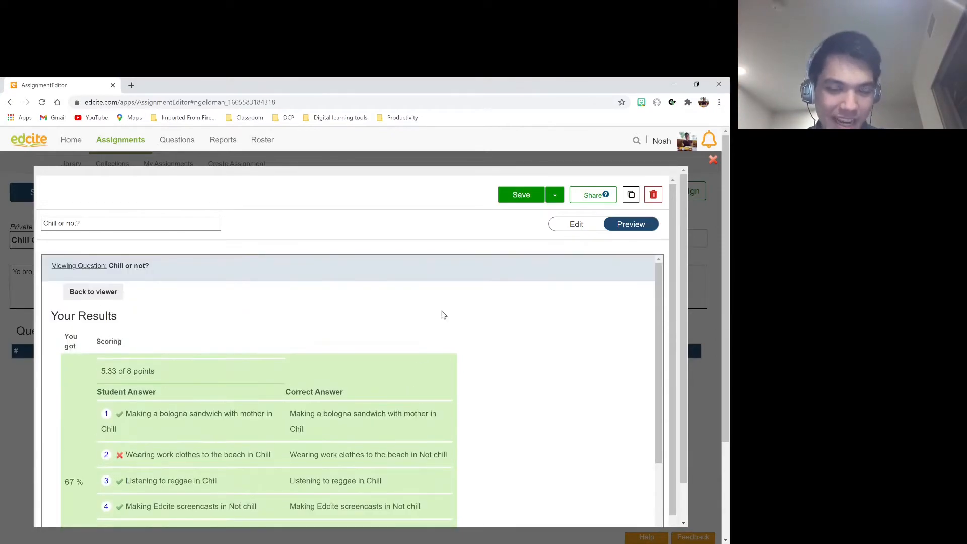
Close the question editor and return to the assignment
{"action": "left_click", "coordinate": [713, 159]}
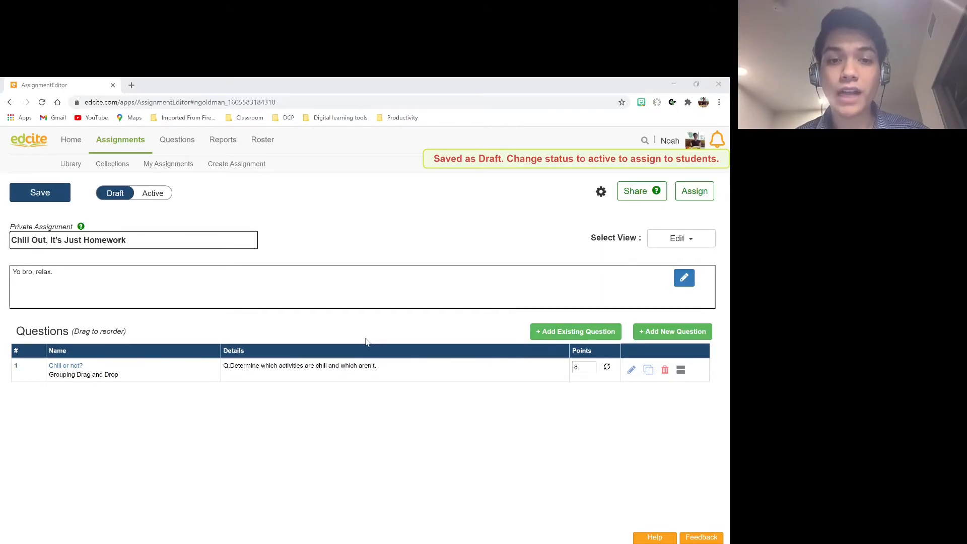
{"action": "left_click", "coordinate": [347, 372]}
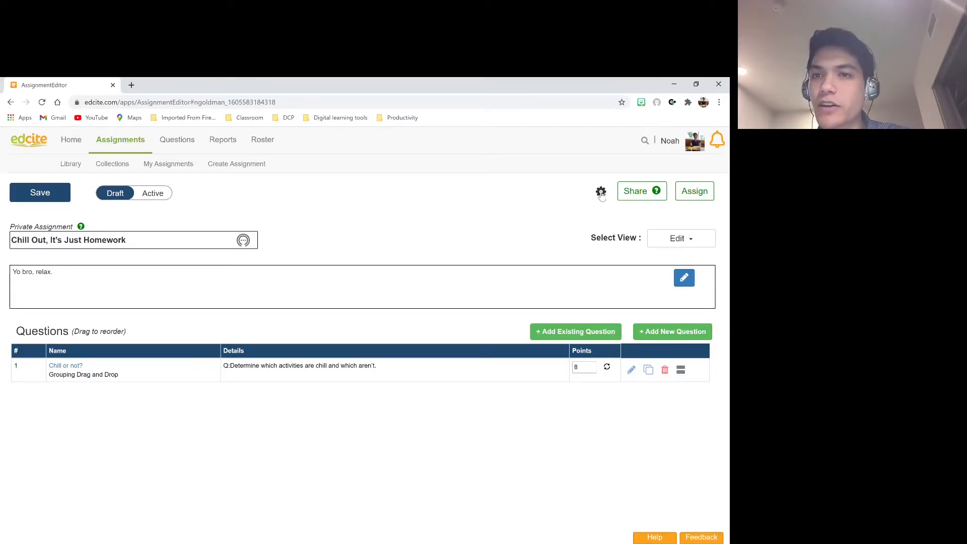
Require sign-in for Quick Links in the assignment's basic settings, and save the assignment as Active
{"action": "left_click", "coordinate": [601, 194]}
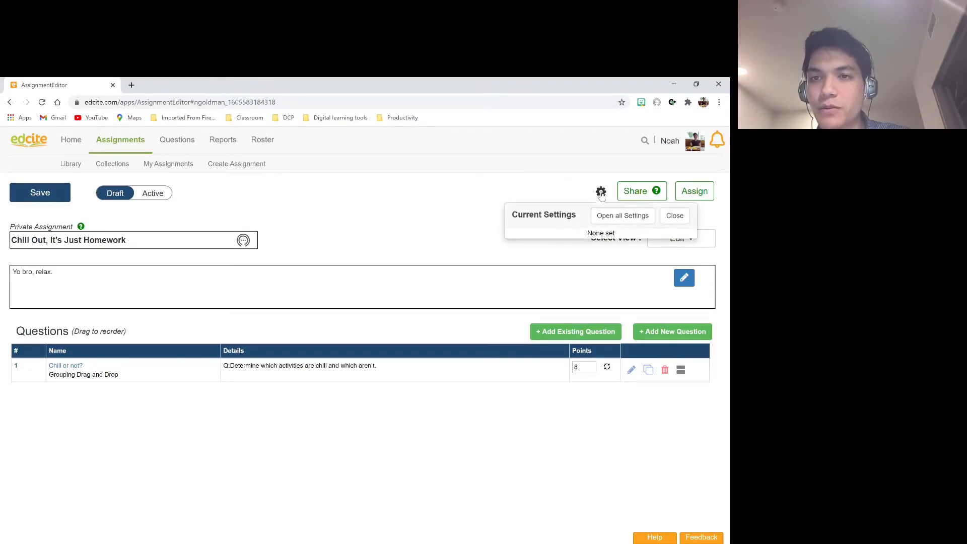
{"action": "left_click", "coordinate": [611, 218]}
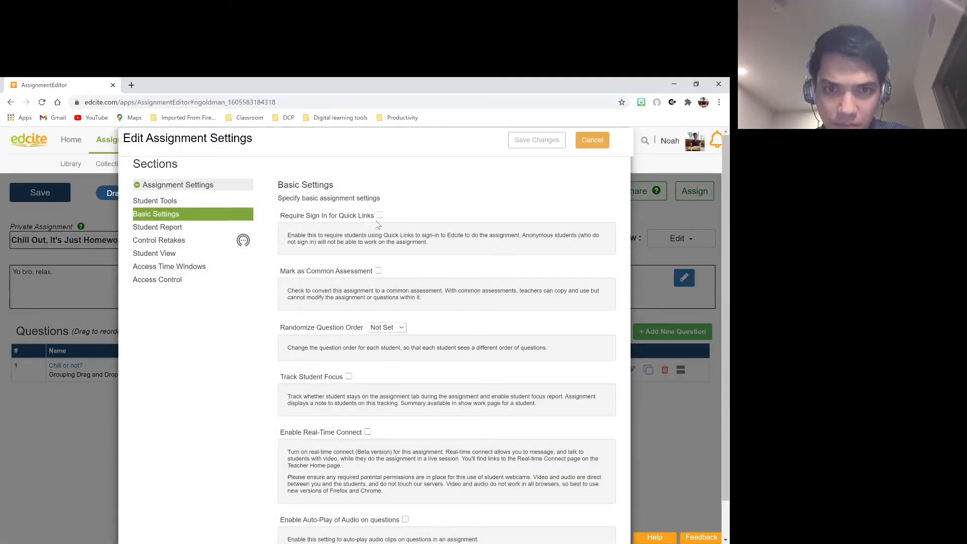
{"action": "left_click", "coordinate": [380, 217]}
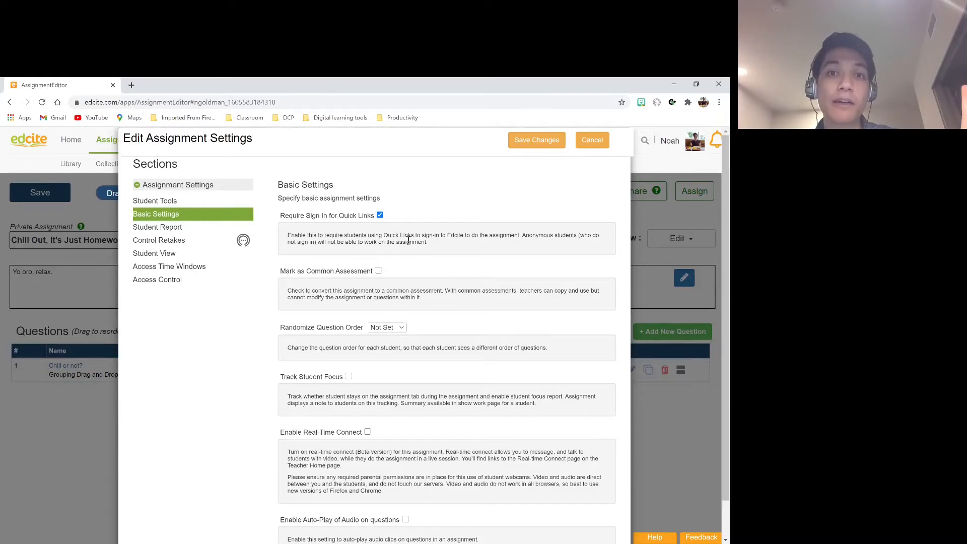
{"action": "scroll", "coordinate": [408, 240], "scroll_direction": "down", "scroll_amount": 1}
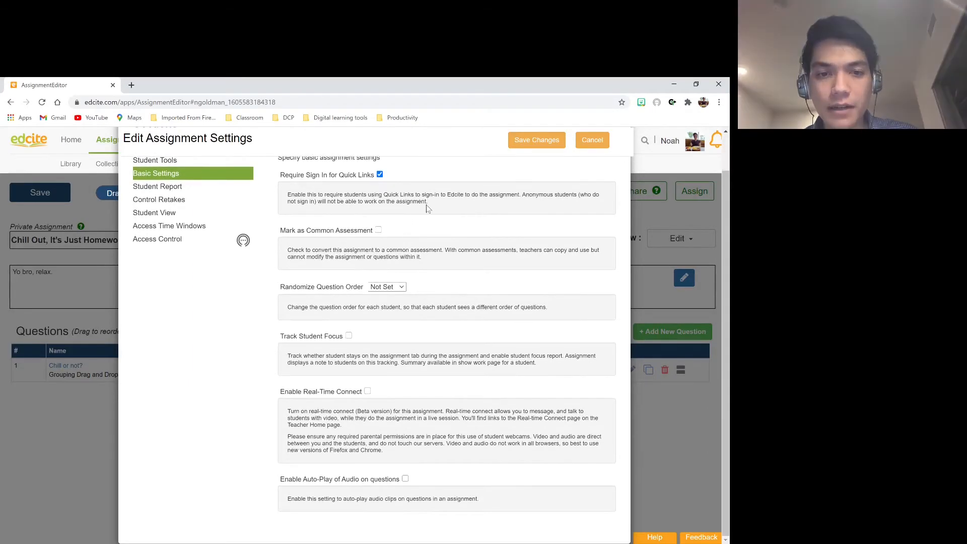
{"action": "scroll", "coordinate": [331, 241], "scroll_direction": "up", "scroll_amount": 1}
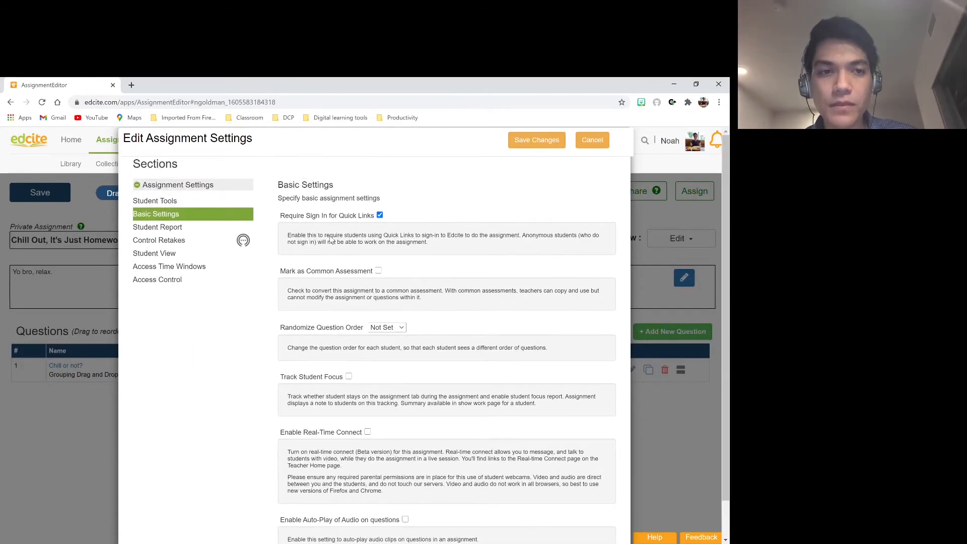
{"action": "left_click", "coordinate": [535, 140]}
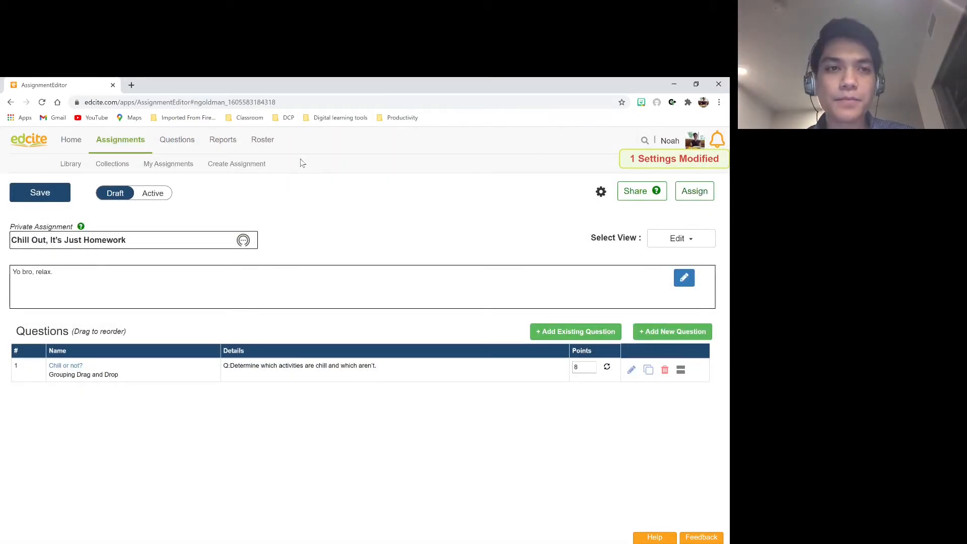
{"action": "left_click", "coordinate": [160, 199]}
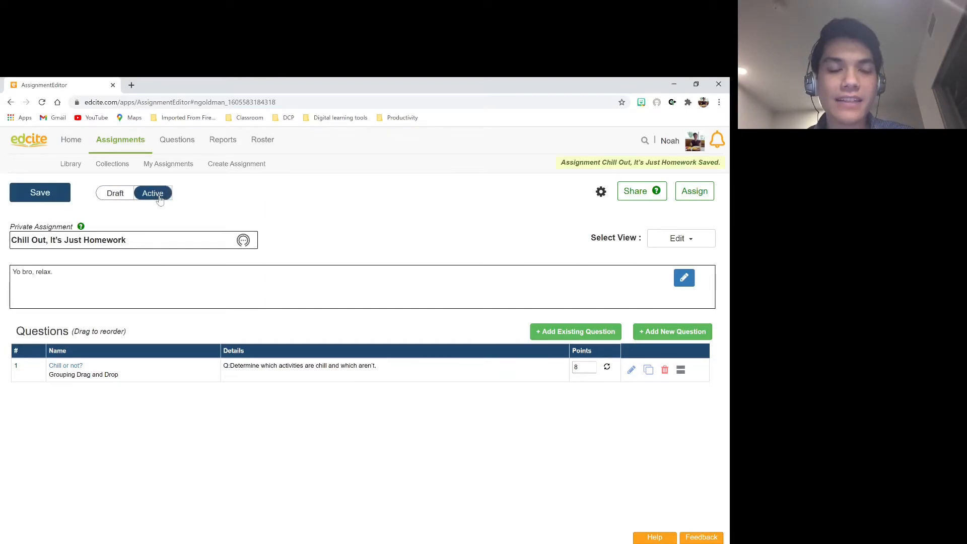
{"action": "left_click", "coordinate": [24, 191]}
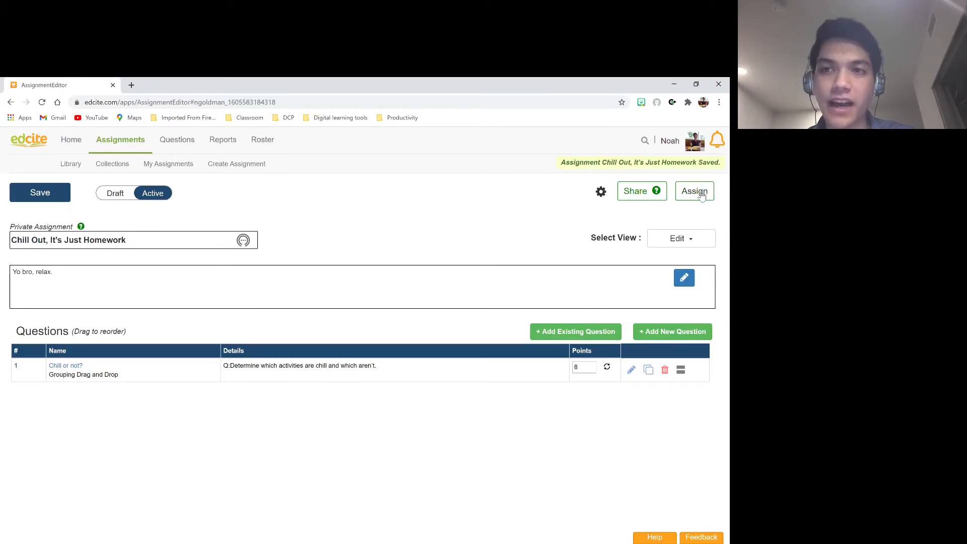
Select the class Intro to Chilling the Frick Out for the assignment, due Fri, Nov 20, 2020 9:00 PM
{"action": "left_click", "coordinate": [697, 192]}
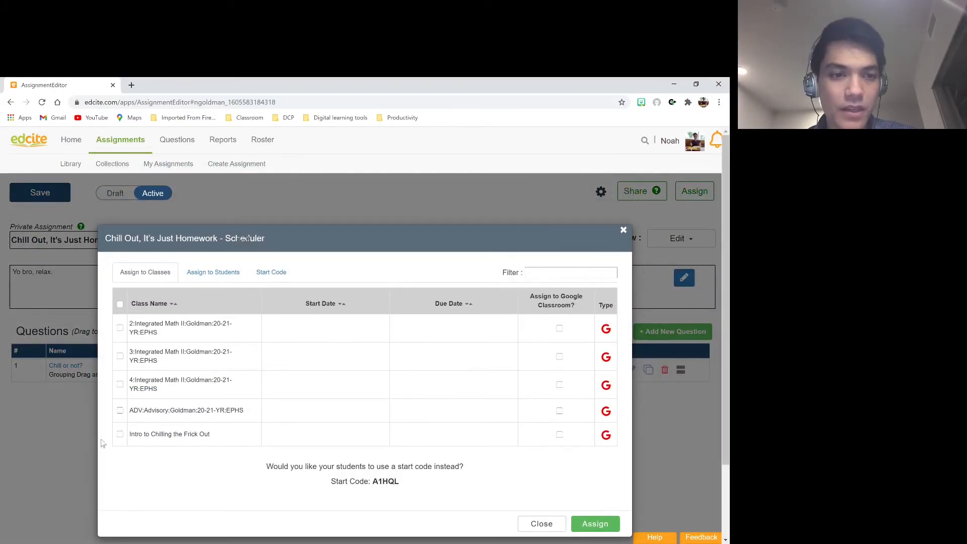
{"action": "left_click", "coordinate": [120, 434]}
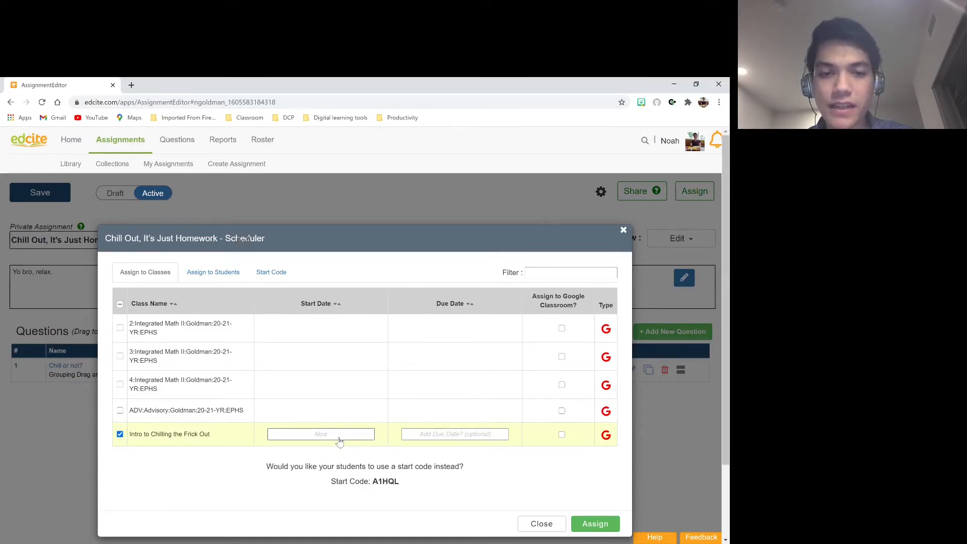
{"action": "left_click", "coordinate": [433, 436]}
{"action": "left_click", "coordinate": [463, 498]}
{"action": "left_click", "coordinate": [475, 435]}
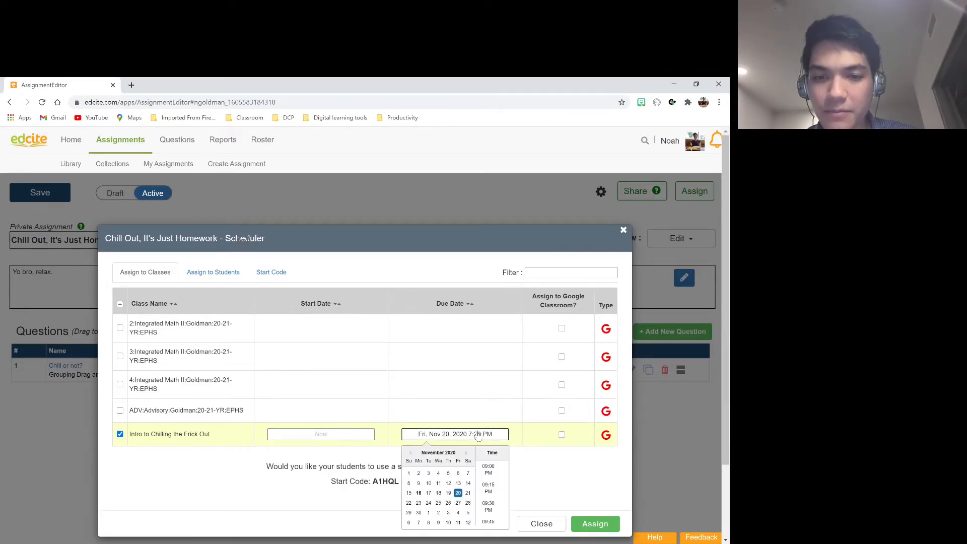
{"action": "left_click", "coordinate": [492, 475]}
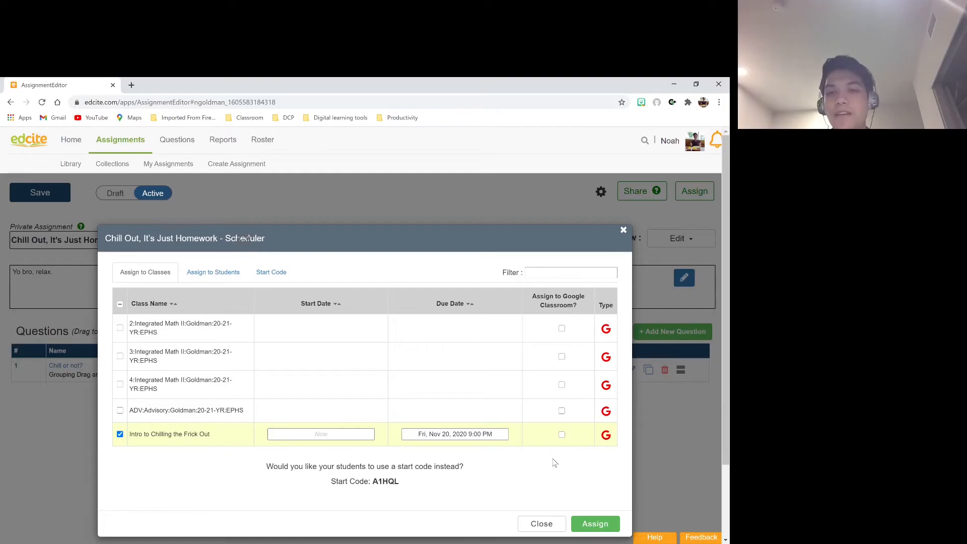
Assign the homework to the selected class with the Google Classroom option left off
{"action": "left_click", "coordinate": [561, 435]}
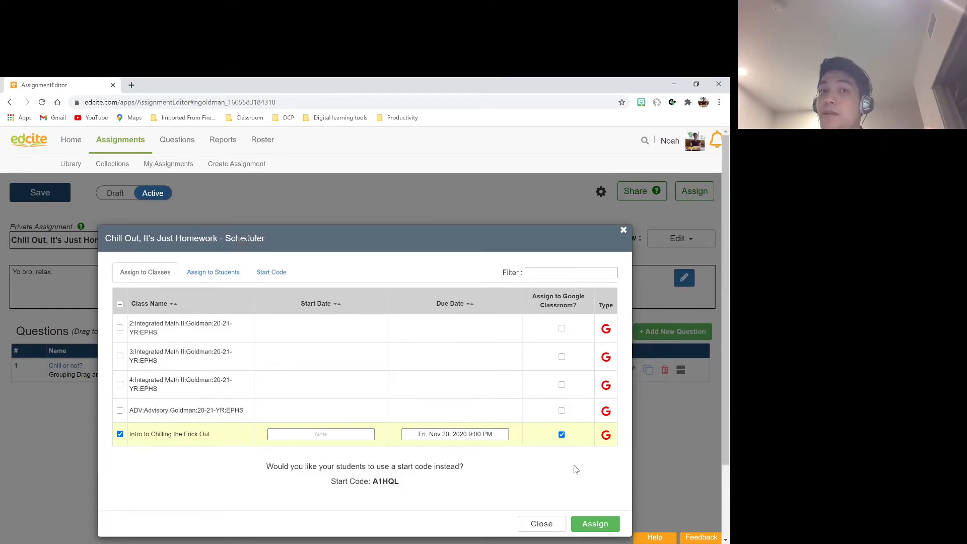
{"action": "left_click", "coordinate": [561, 435]}
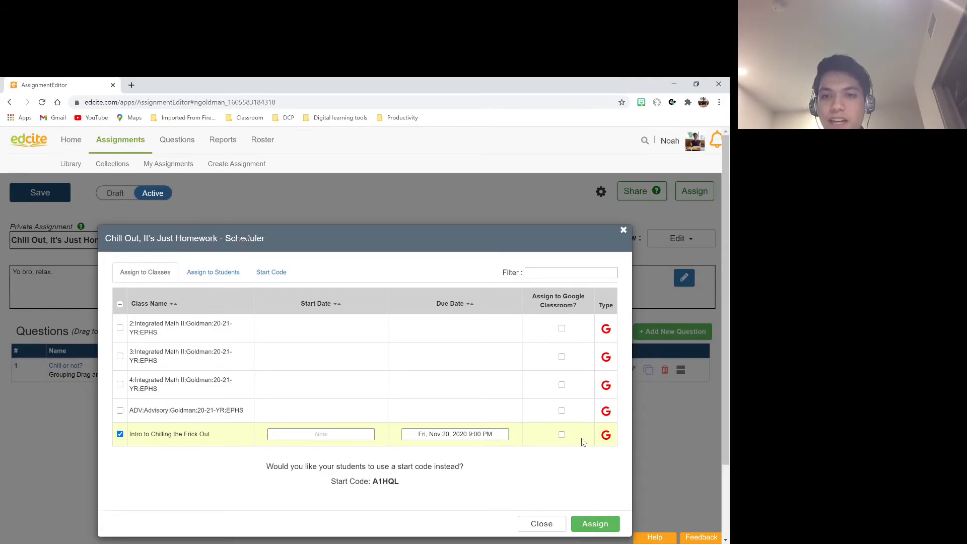
{"action": "left_click", "coordinate": [592, 526]}
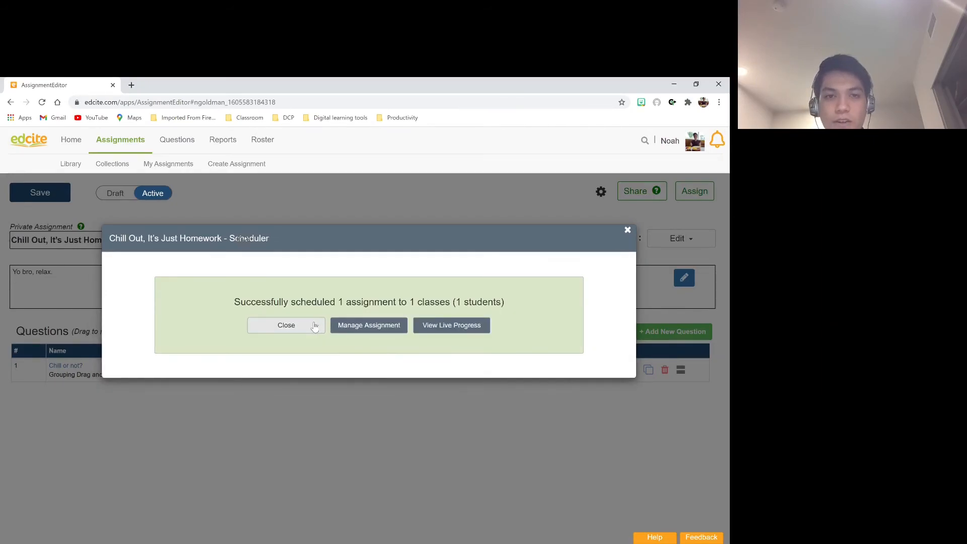
Manage the scheduled assignment and copy its start link from the by-code access options
{"action": "left_click", "coordinate": [352, 331]}
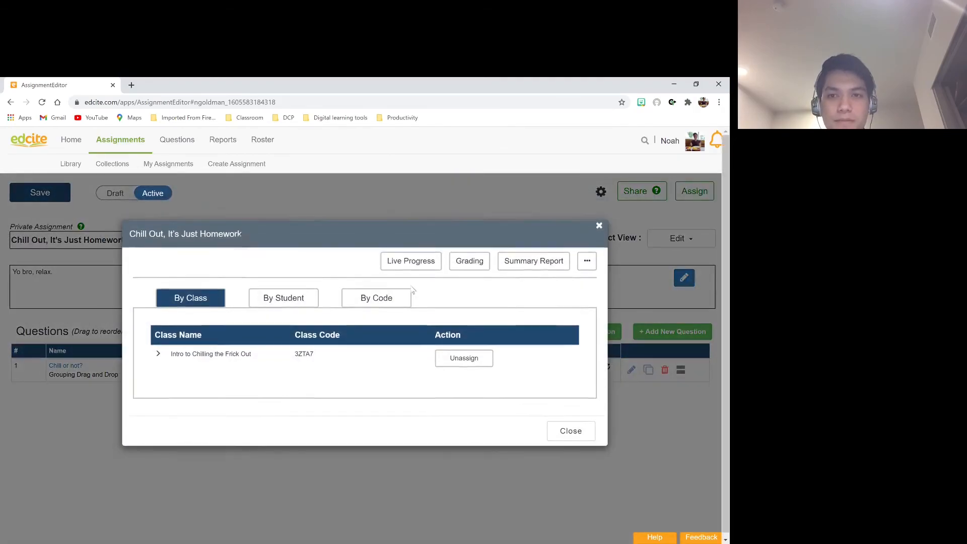
{"action": "left_click", "coordinate": [377, 303]}
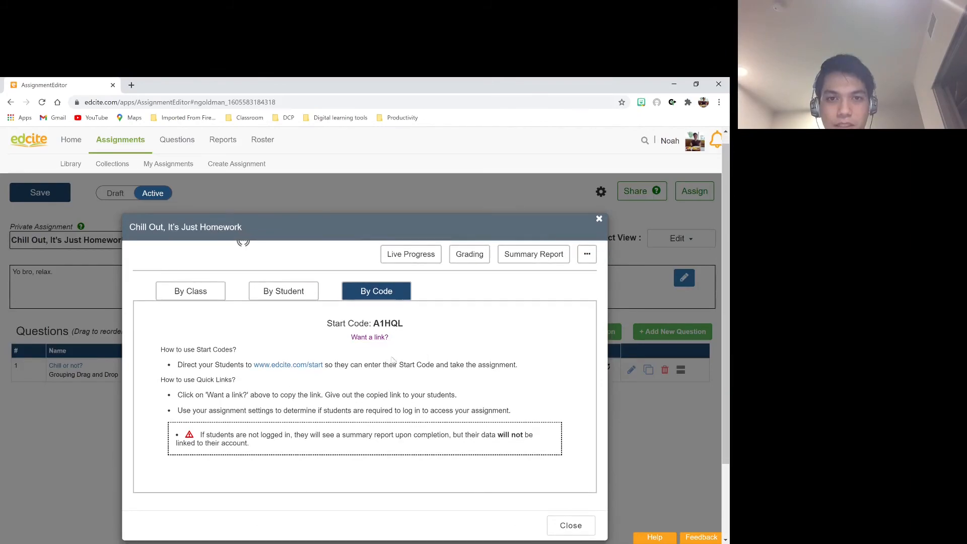
{"action": "left_click", "coordinate": [377, 341]}
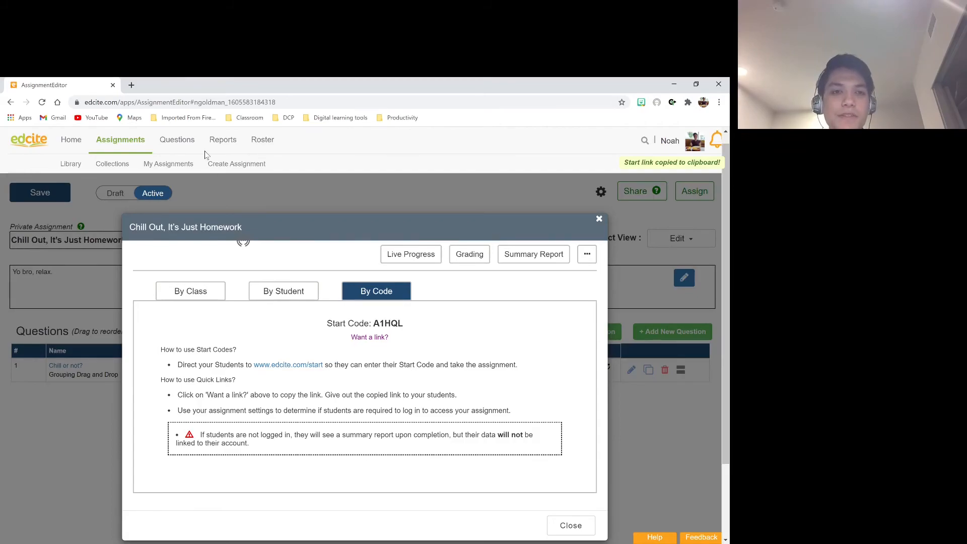
Open classroom.google.com in a new tab and create an assignment in the Intro to Chilling the Frick Out classwork
{"action": "left_click", "coordinate": [131, 86]}
{"action": "type", "text": "classroom.google.com"}
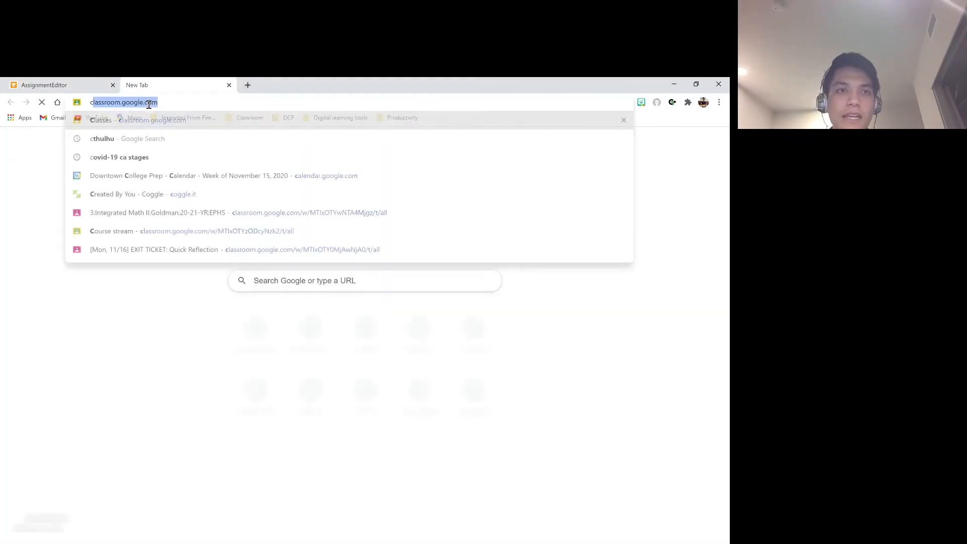
{"action": "key", "text": "Return"}
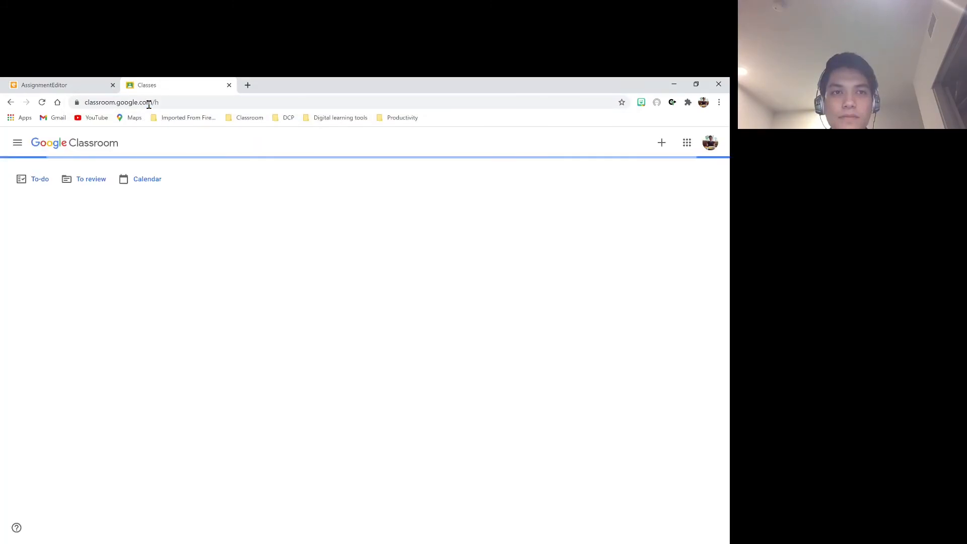
{"action": "left_click", "coordinate": [82, 215]}
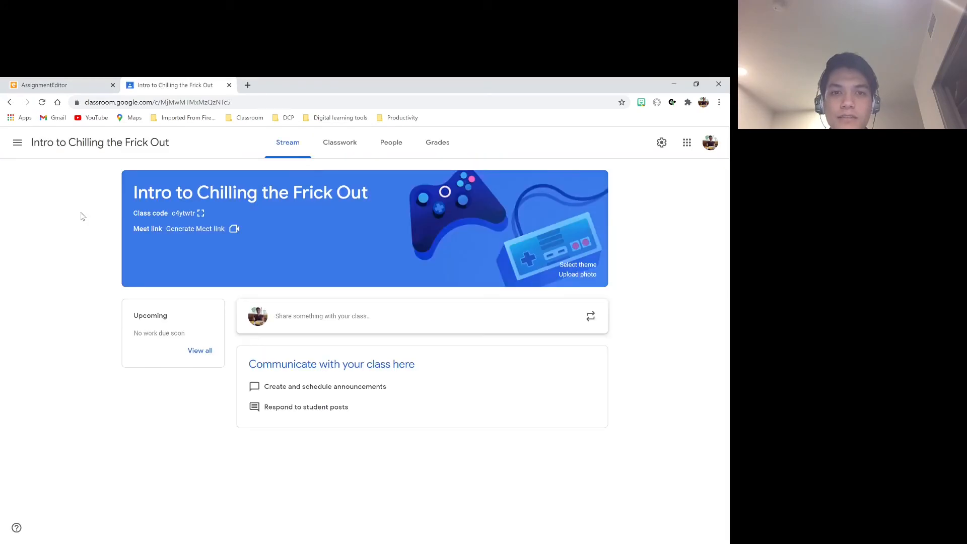
{"action": "left_click", "coordinate": [360, 150]}
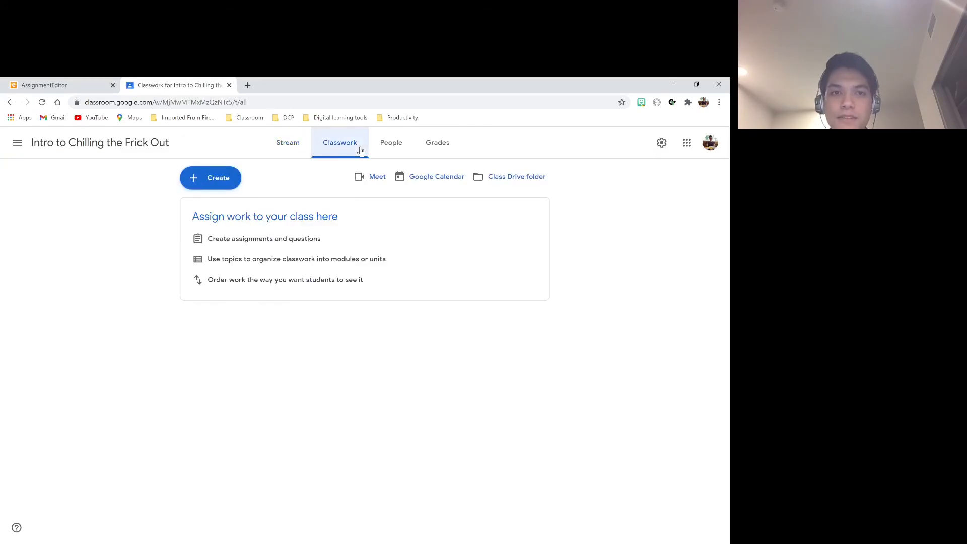
{"action": "left_click", "coordinate": [223, 173]}
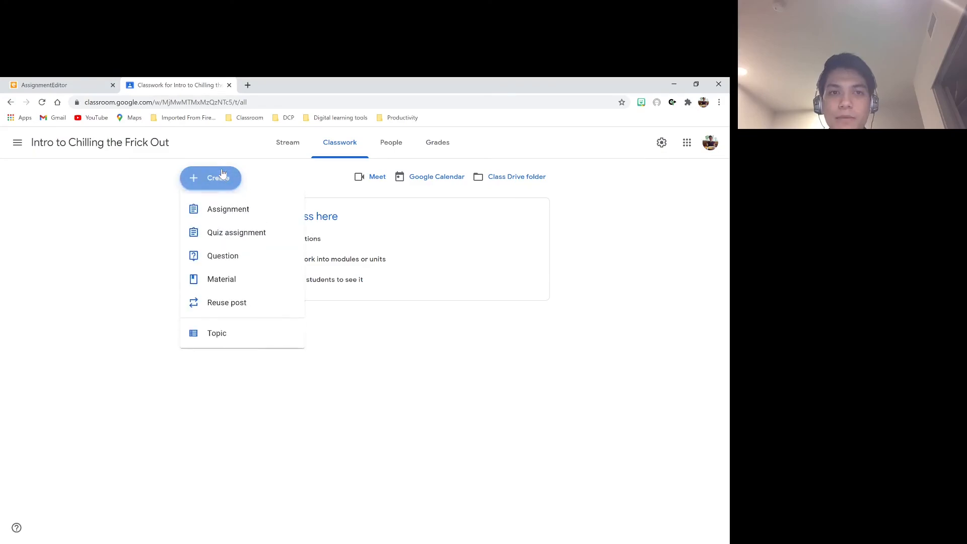
{"action": "left_click", "coordinate": [236, 208]}
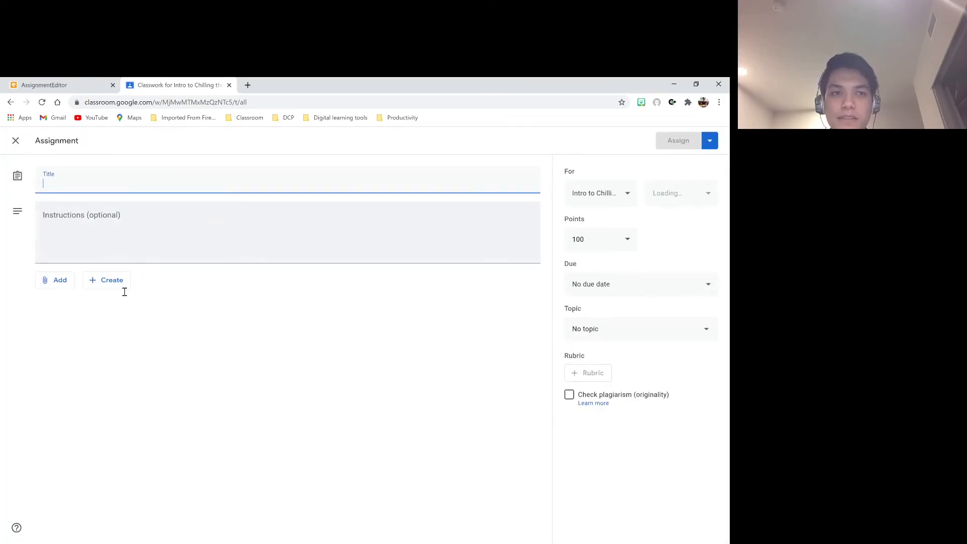
Attach the copied Edcite start link to the new Google Classroom assignment
{"action": "left_click", "coordinate": [55, 282]}
{"action": "left_click", "coordinate": [81, 317]}
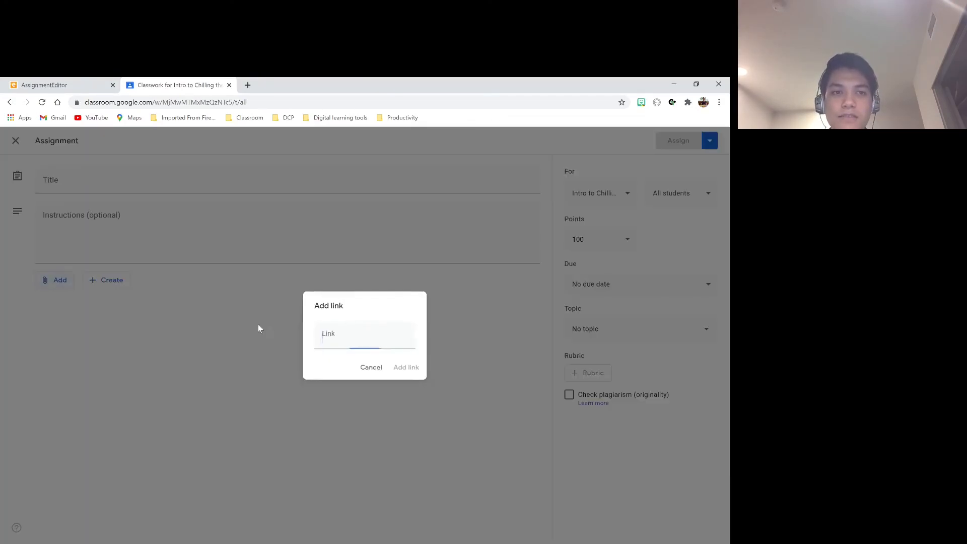
{"action": "key", "text": "ctrl+v"}
{"action": "left_click", "coordinate": [414, 368]}
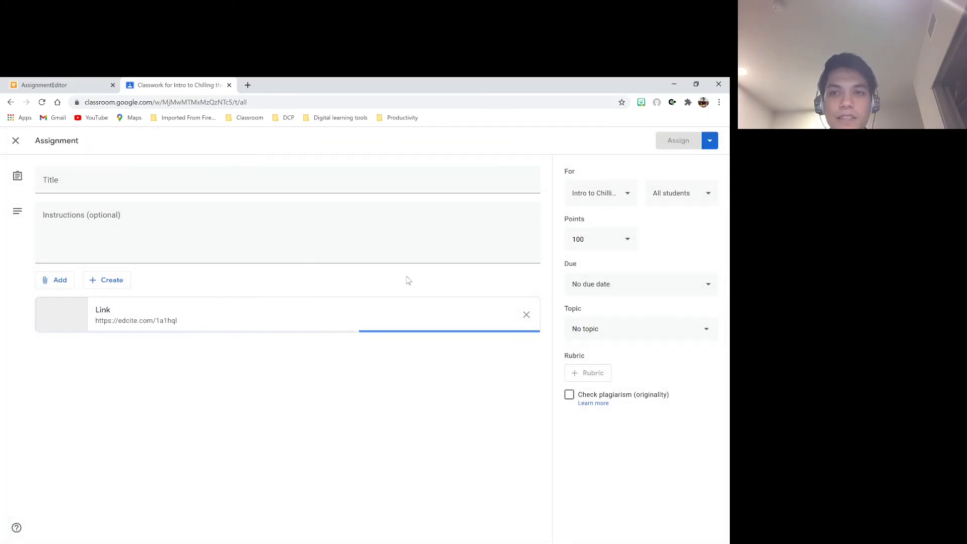
Title the Google Classroom assignment "Homework #1" and start creating a topic for it
{"action": "left_click", "coordinate": [388, 192]}
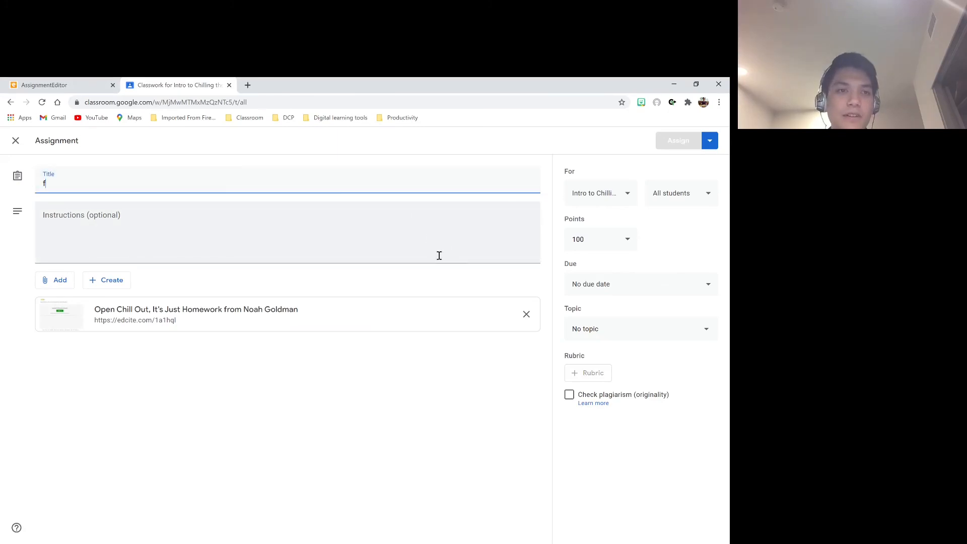
{"action": "type", "text": "Homework #1"}
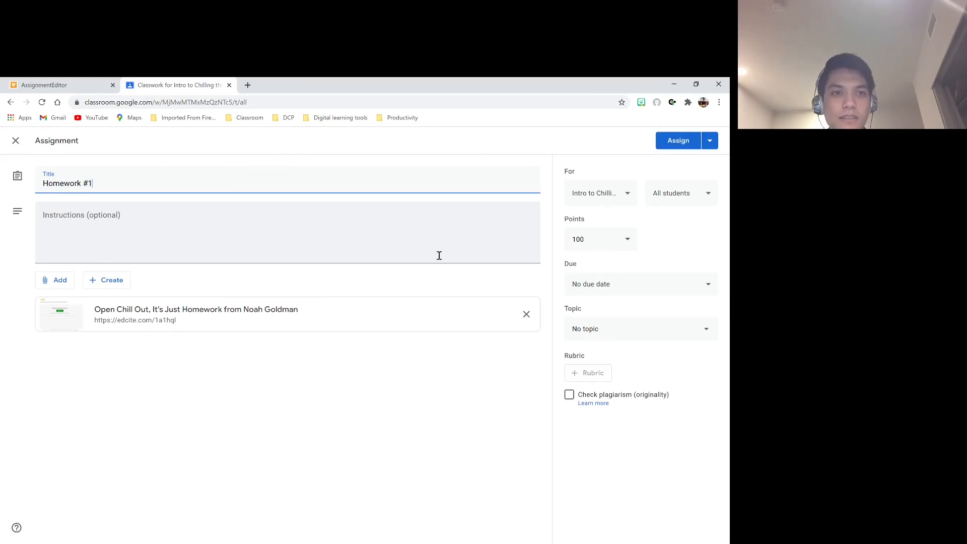
{"action": "left_click", "coordinate": [439, 255]}
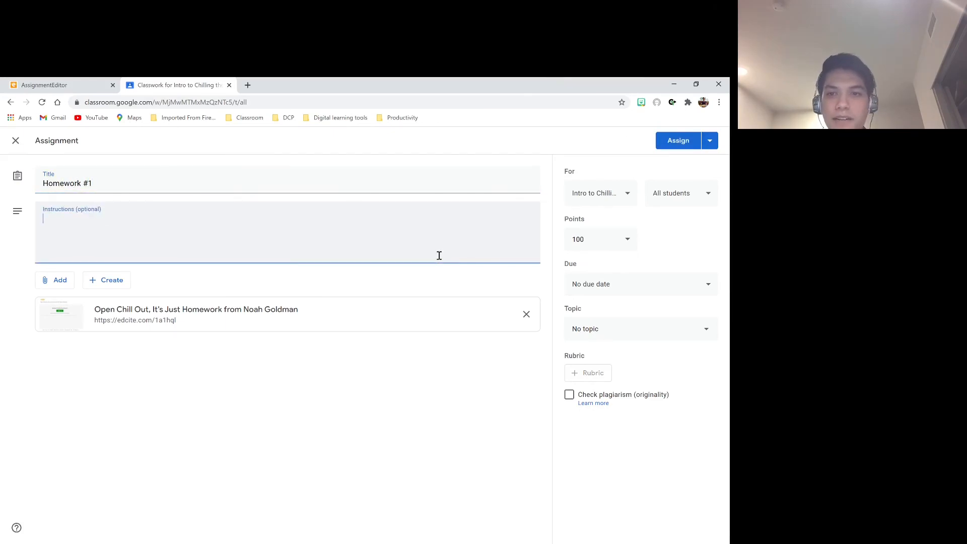
{"action": "left_click", "coordinate": [661, 328]}
{"action": "left_click", "coordinate": [647, 350]}
{"action": "left_click", "coordinate": [646, 331]}
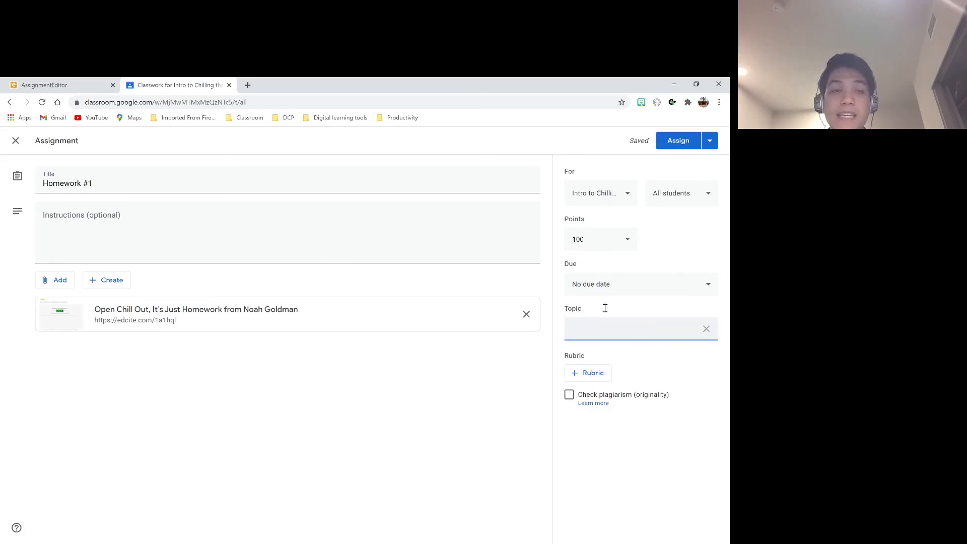
Switch back to the Edcite assignment's management dialog
{"action": "left_click", "coordinate": [93, 82]}
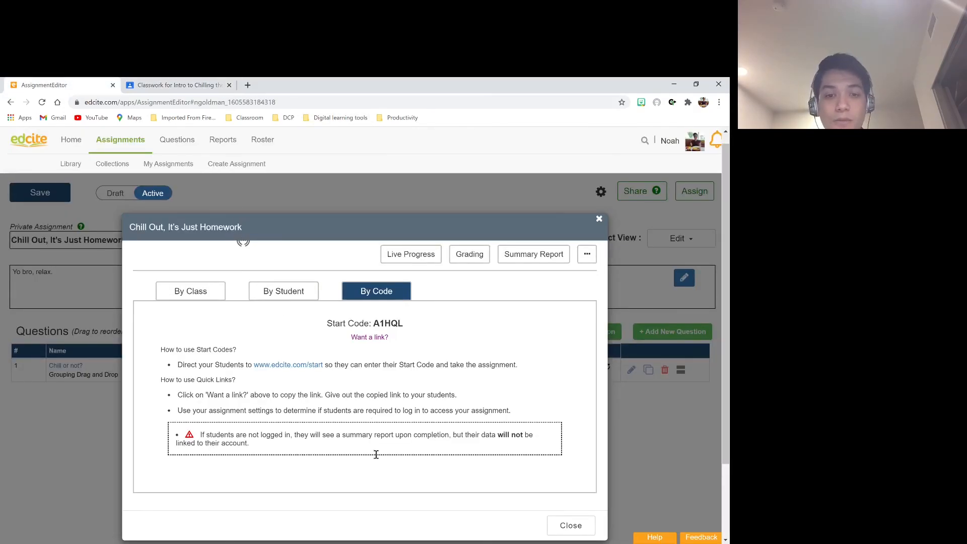